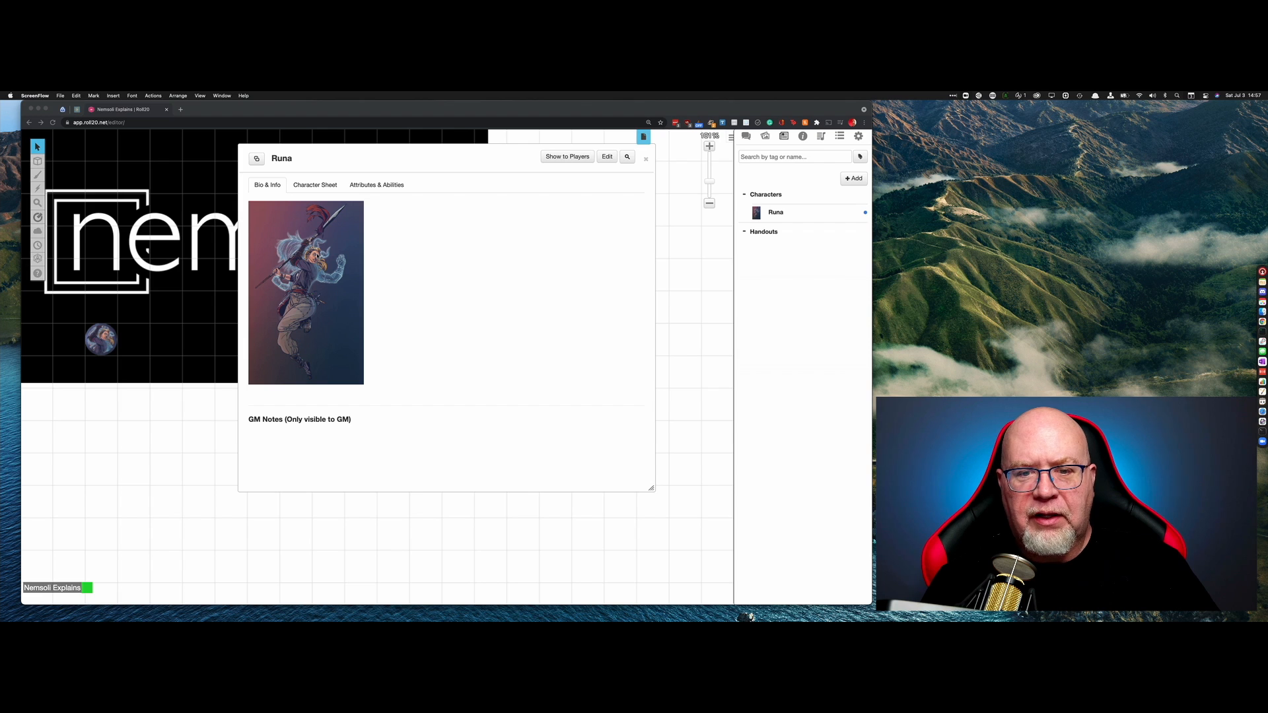
right_click(316, 245)
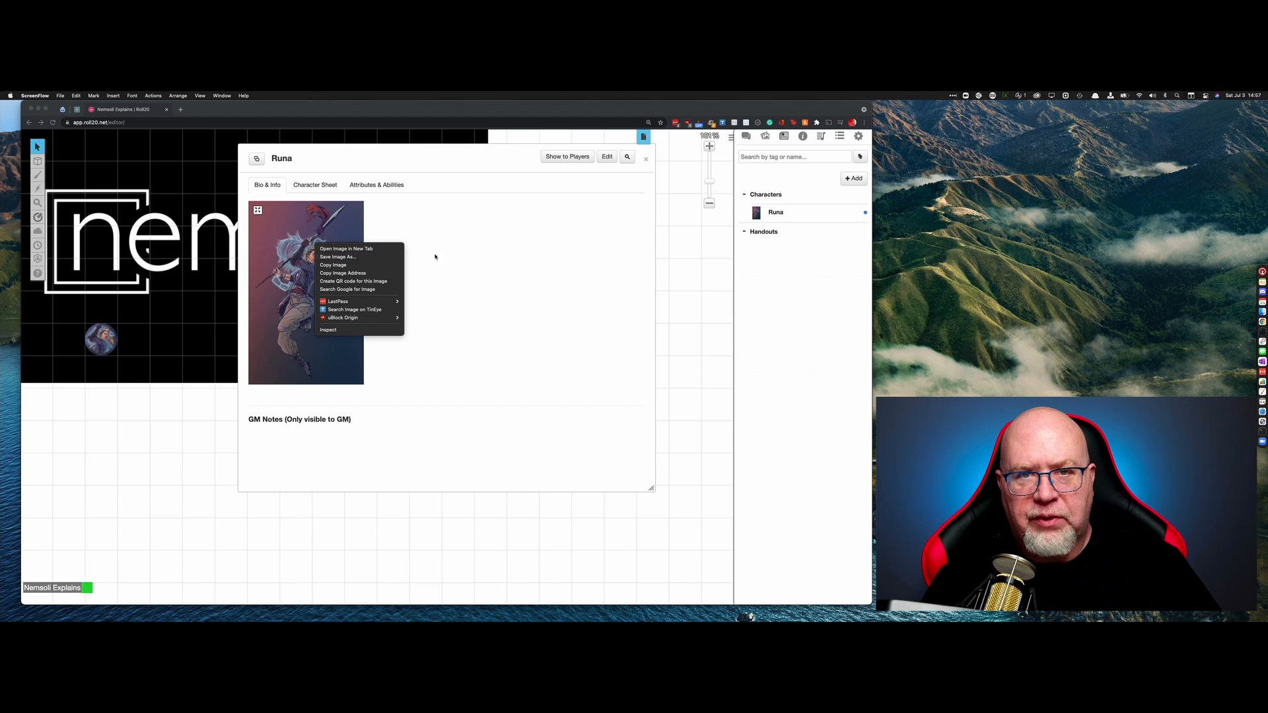
click(487, 247)
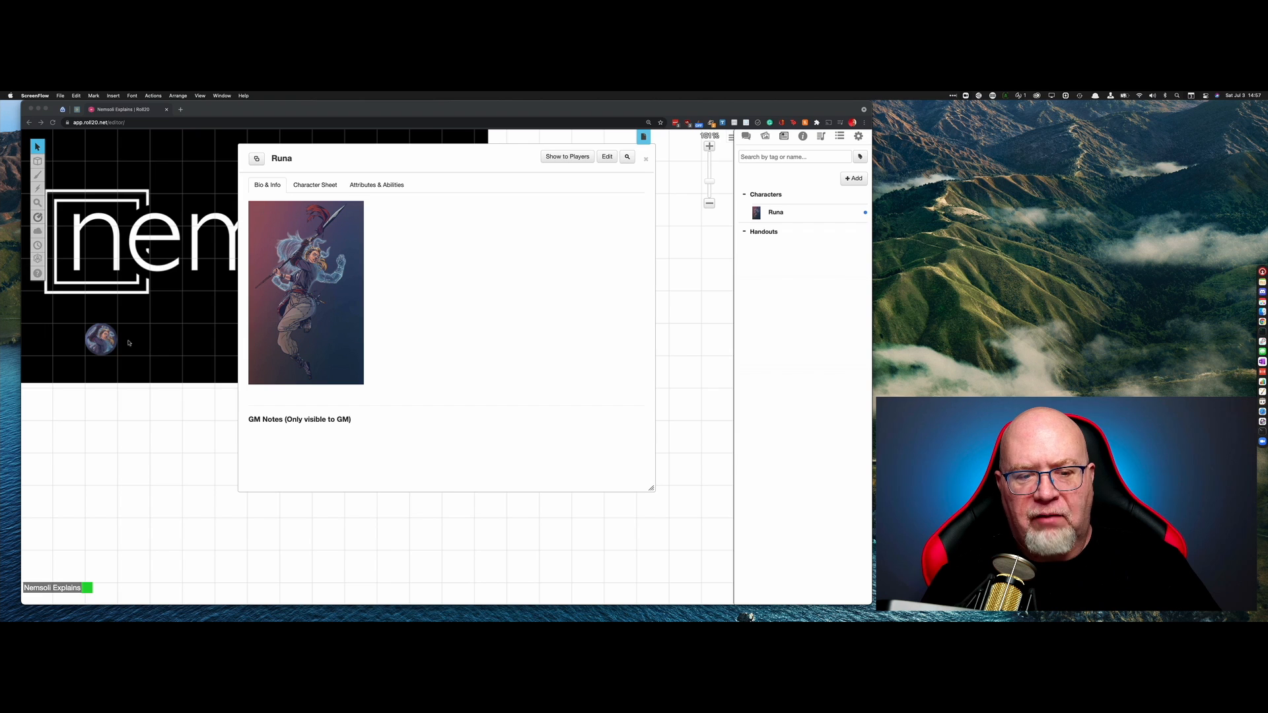
- Open the Runa character entry for editing
click(607, 158)
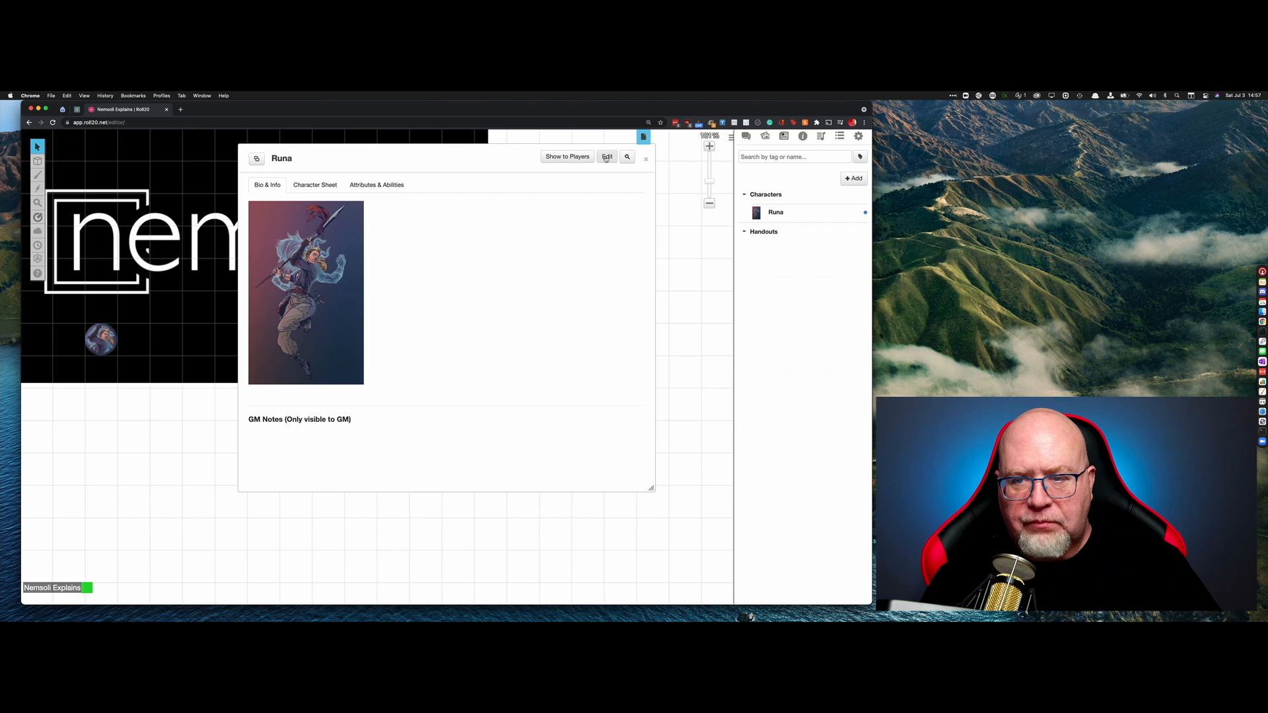
click(606, 158)
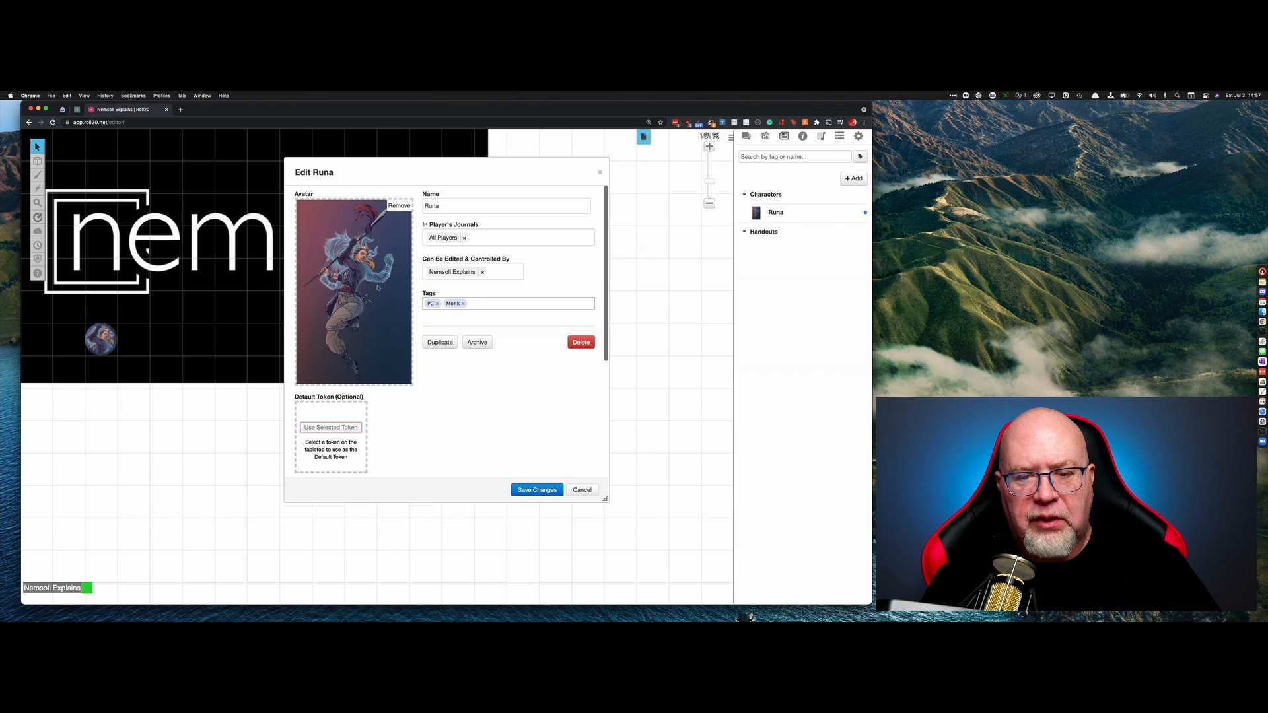
mouse_move(357, 307)
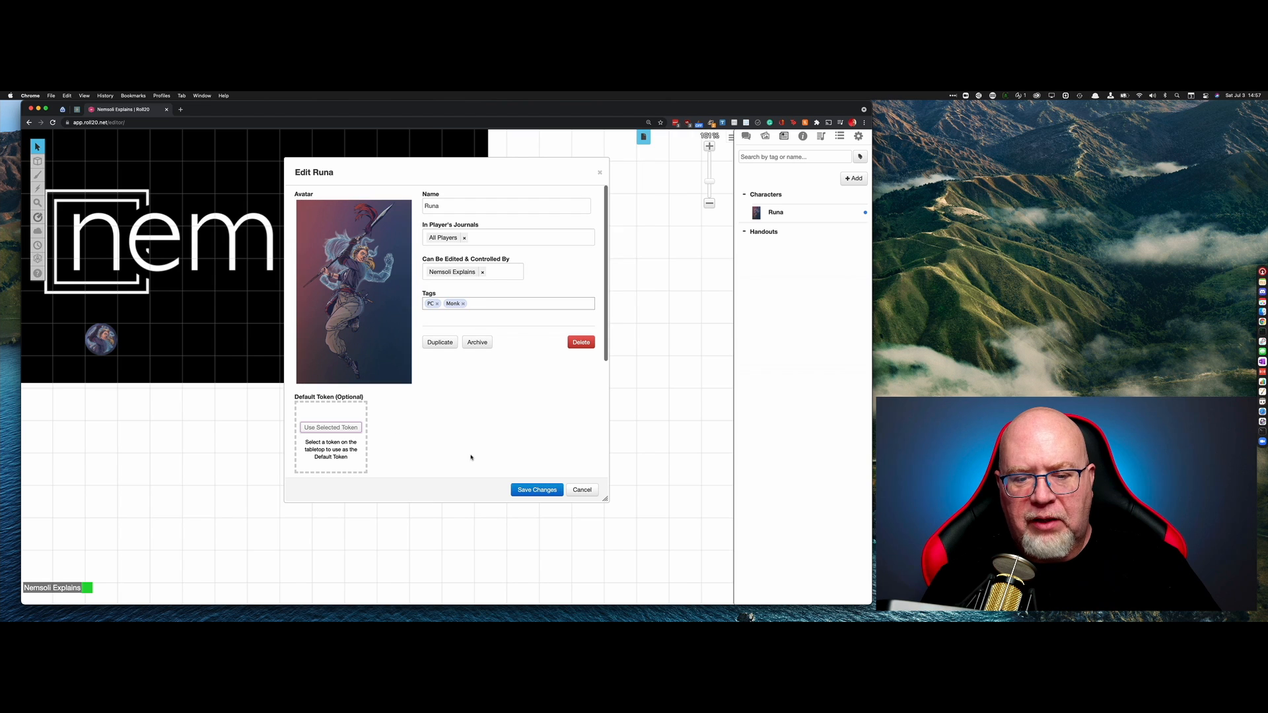
- Open the settings of the token on the tabletop, make it represent the character Runa and turn on its nameplate
click(103, 340)
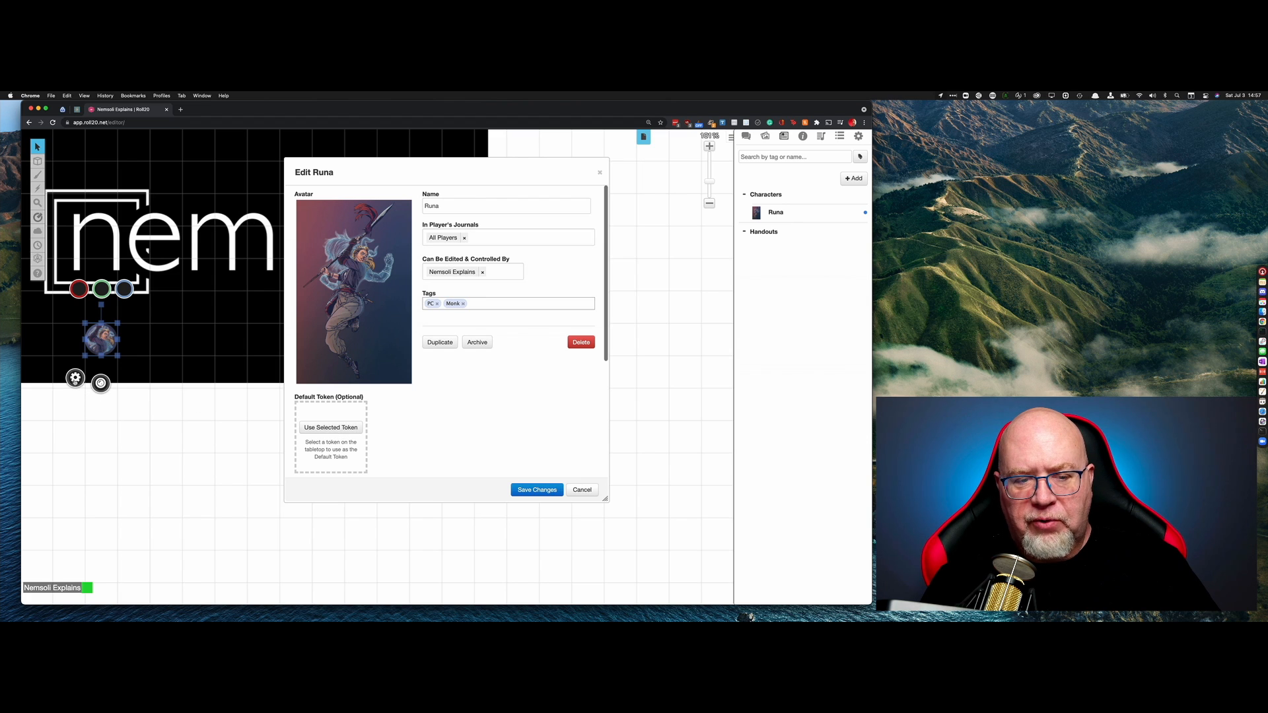
click(76, 378)
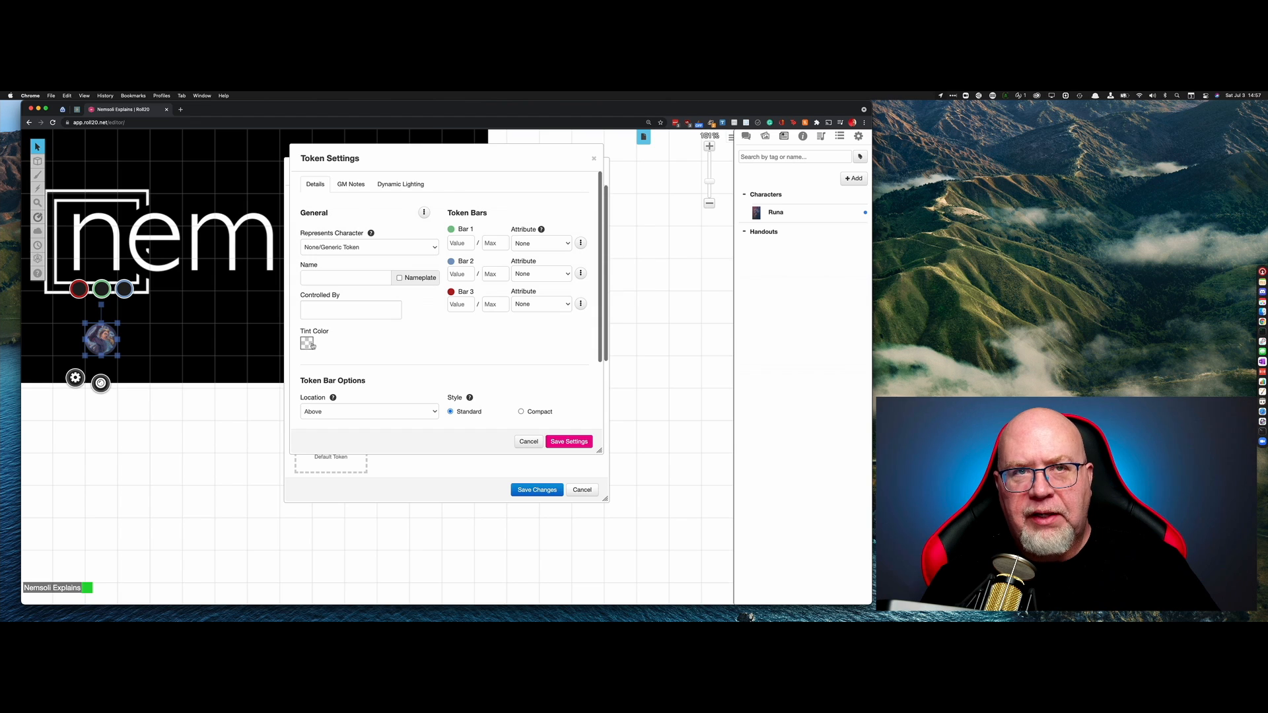
click(435, 247)
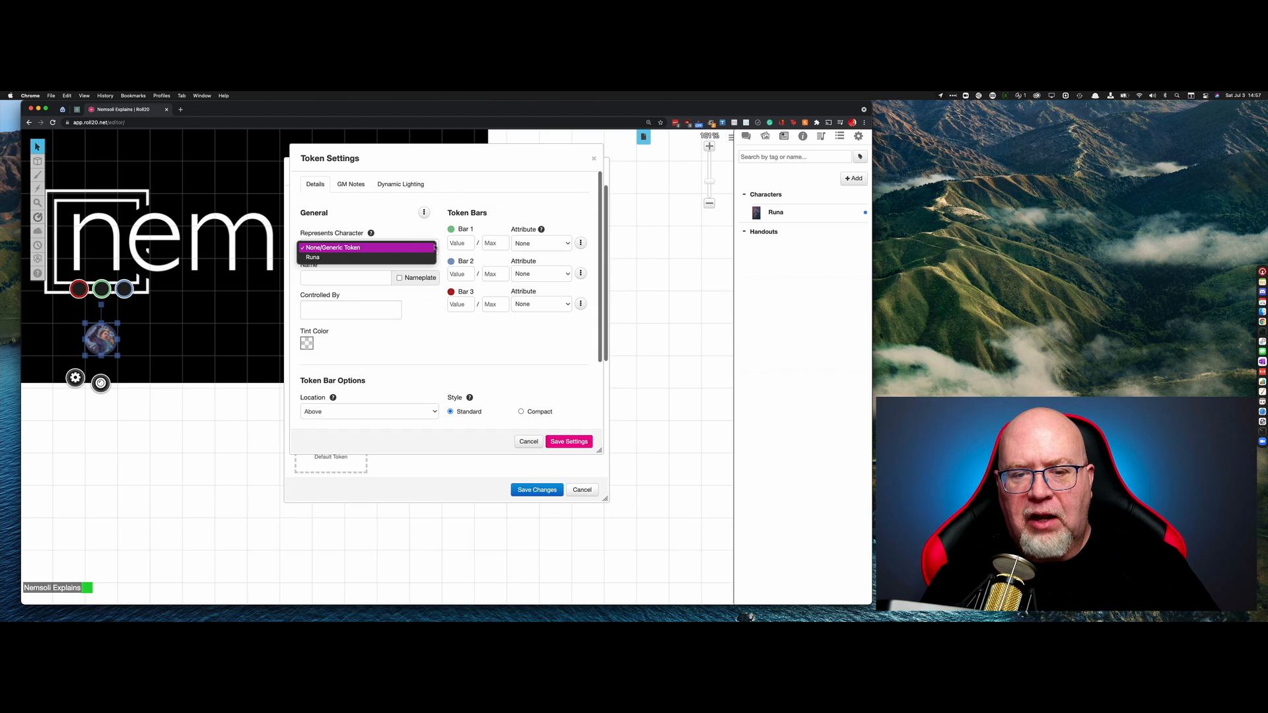
click(362, 258)
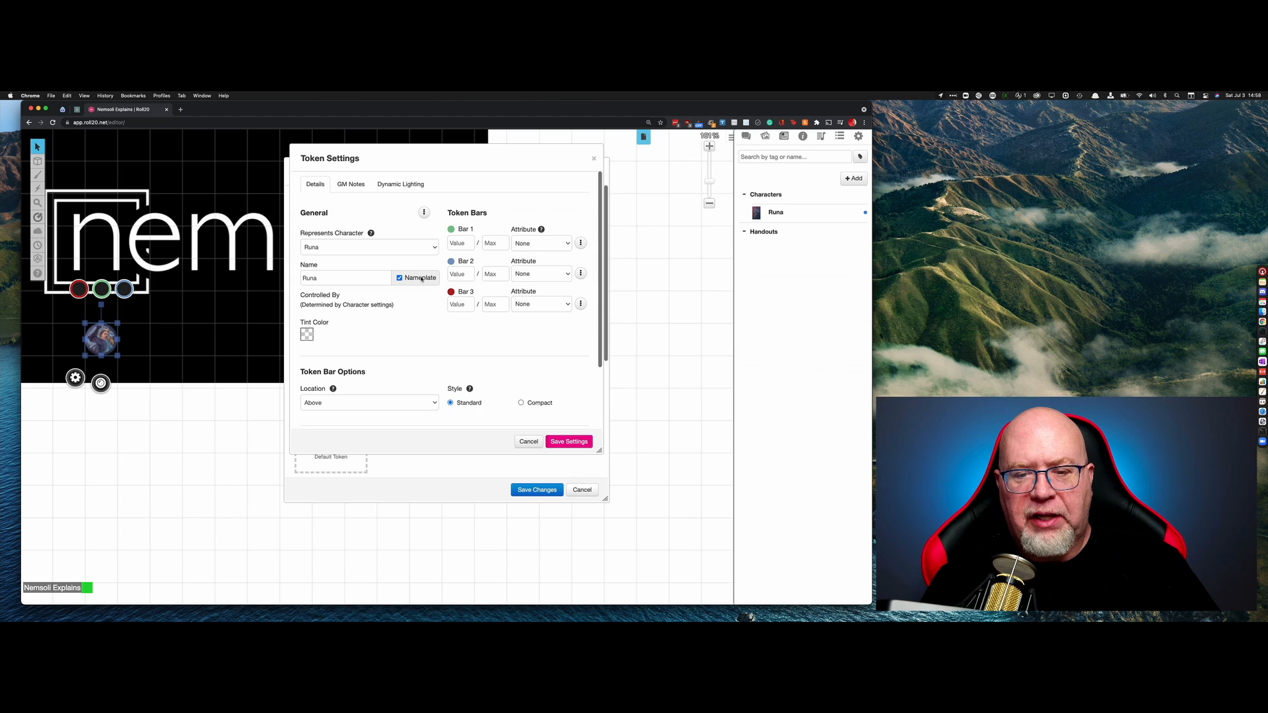
- Grant players the See permission in the token's general settings
click(424, 212)
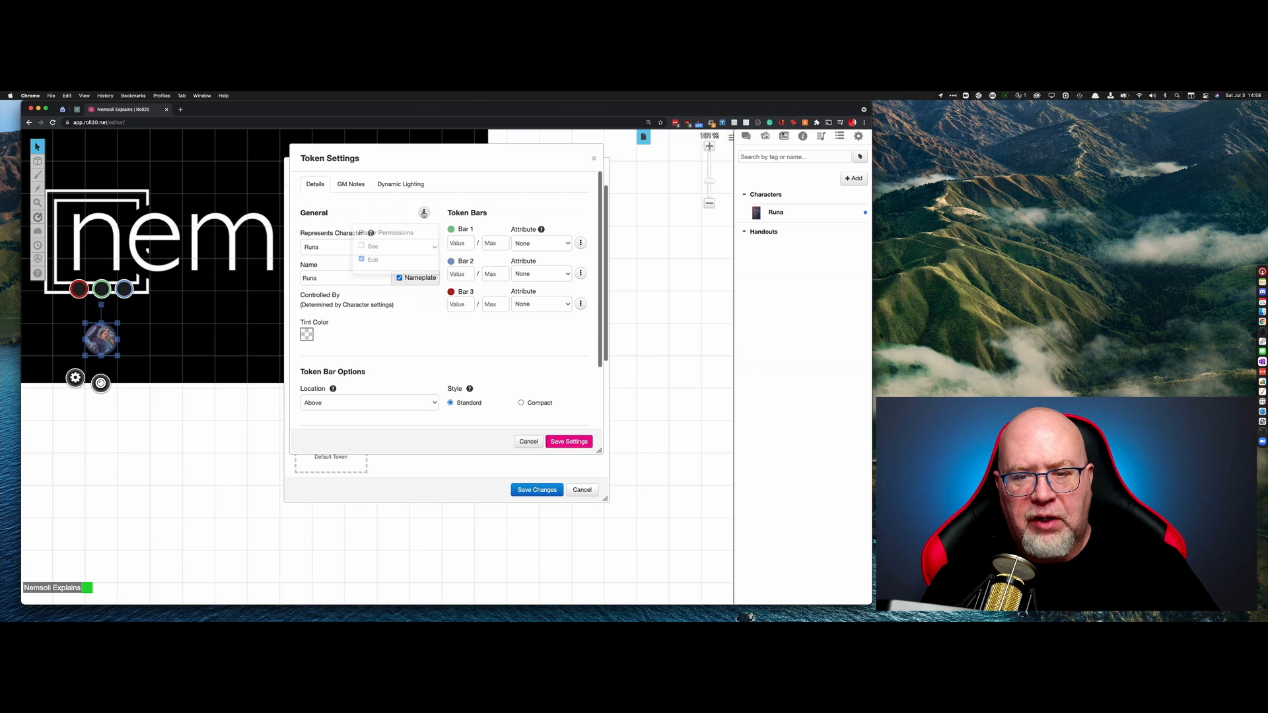
click(361, 247)
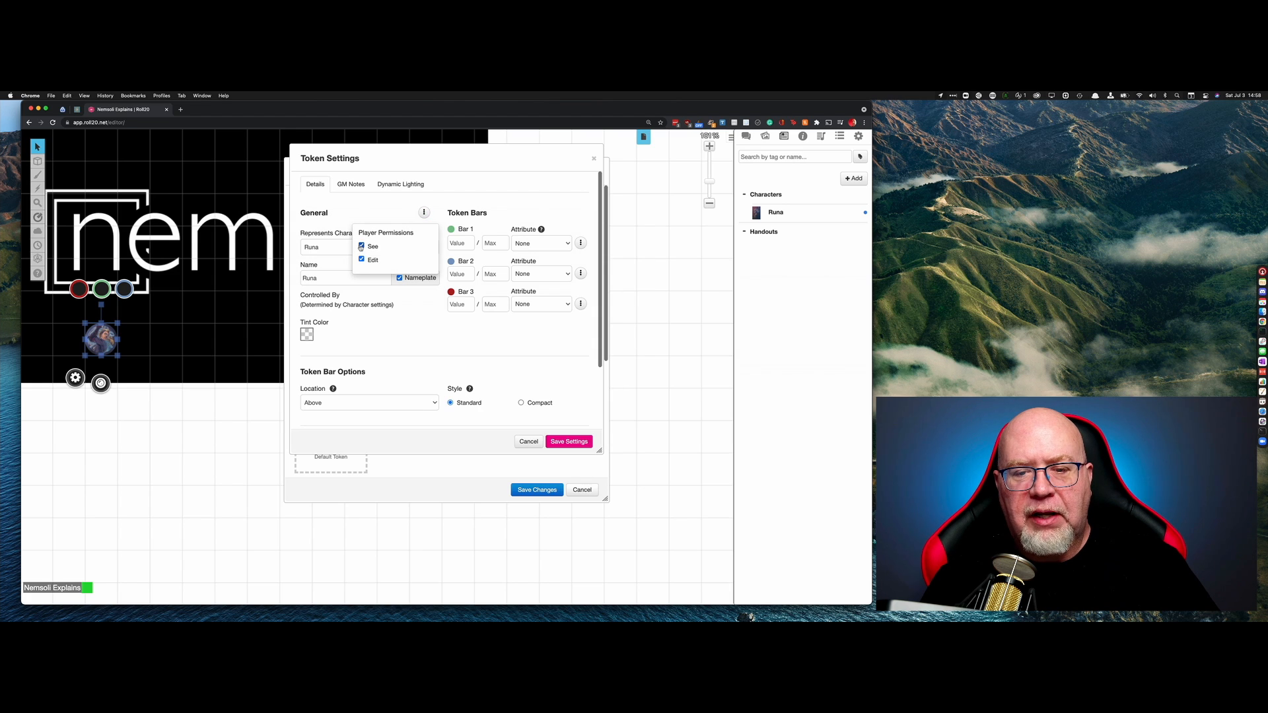
click(414, 335)
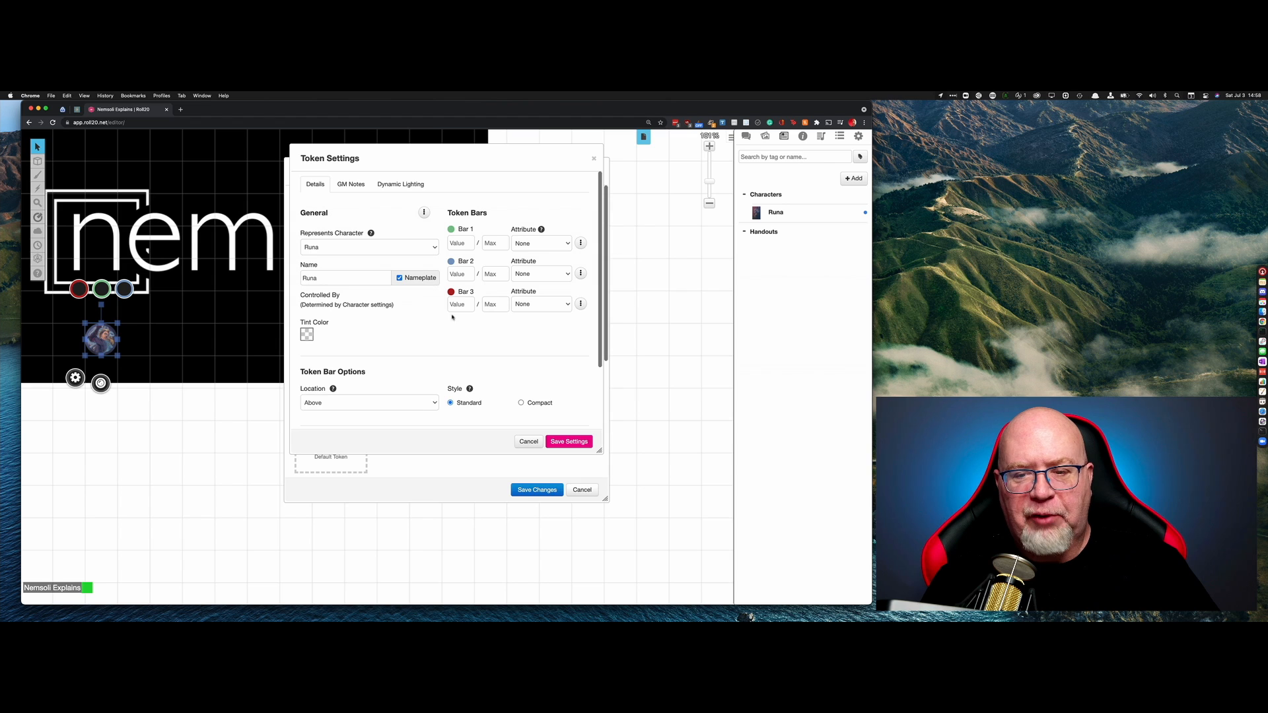
- Let players see and edit Bar 1 and link that bar to the hp attribute
click(580, 242)
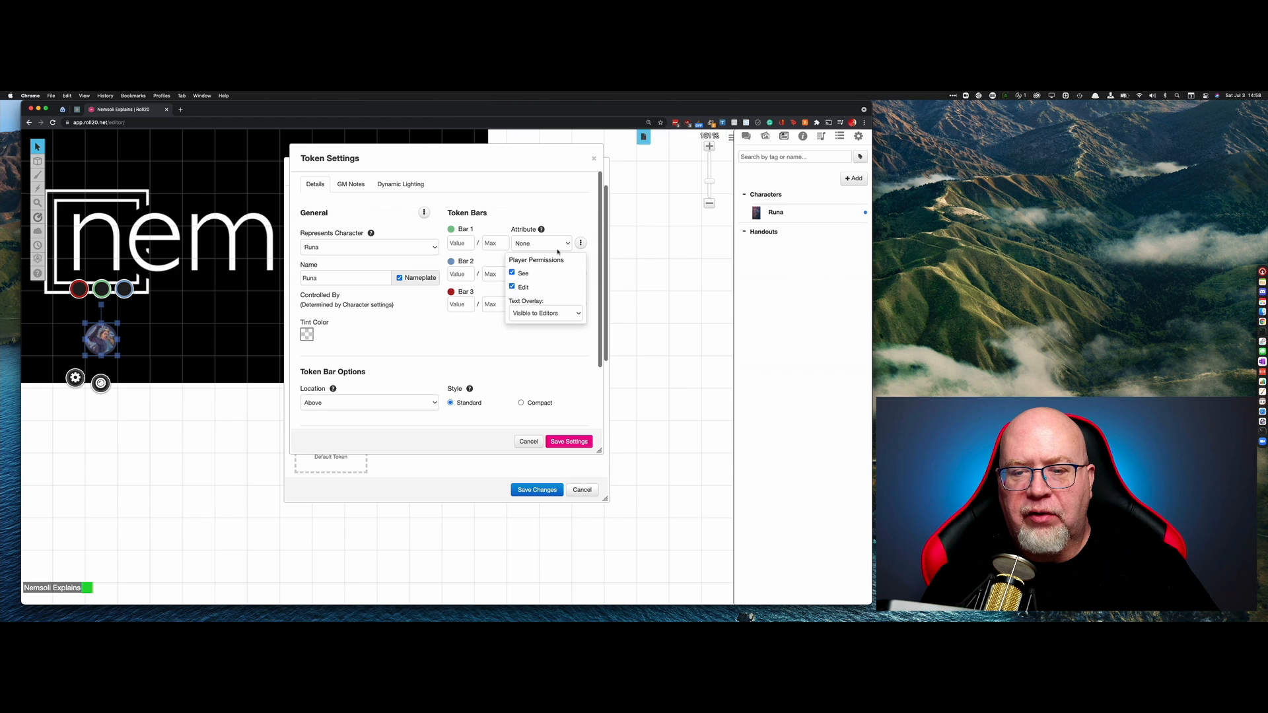
click(560, 244)
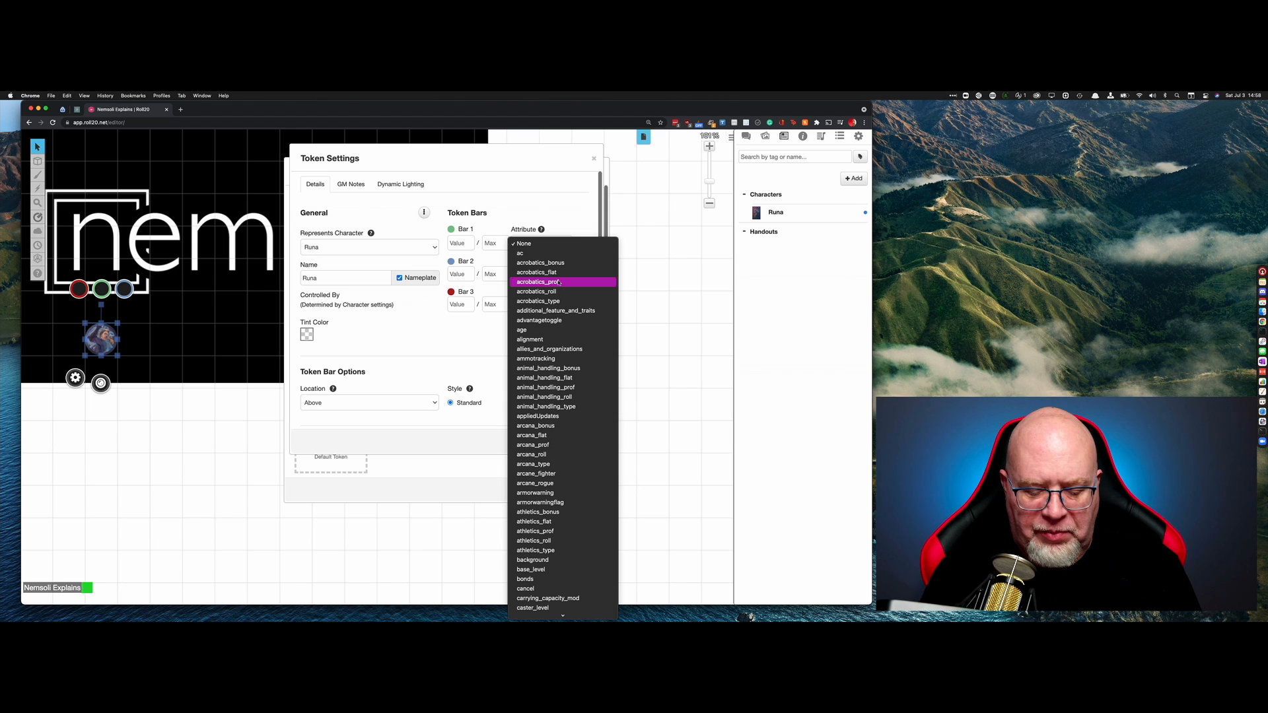
text(hp)
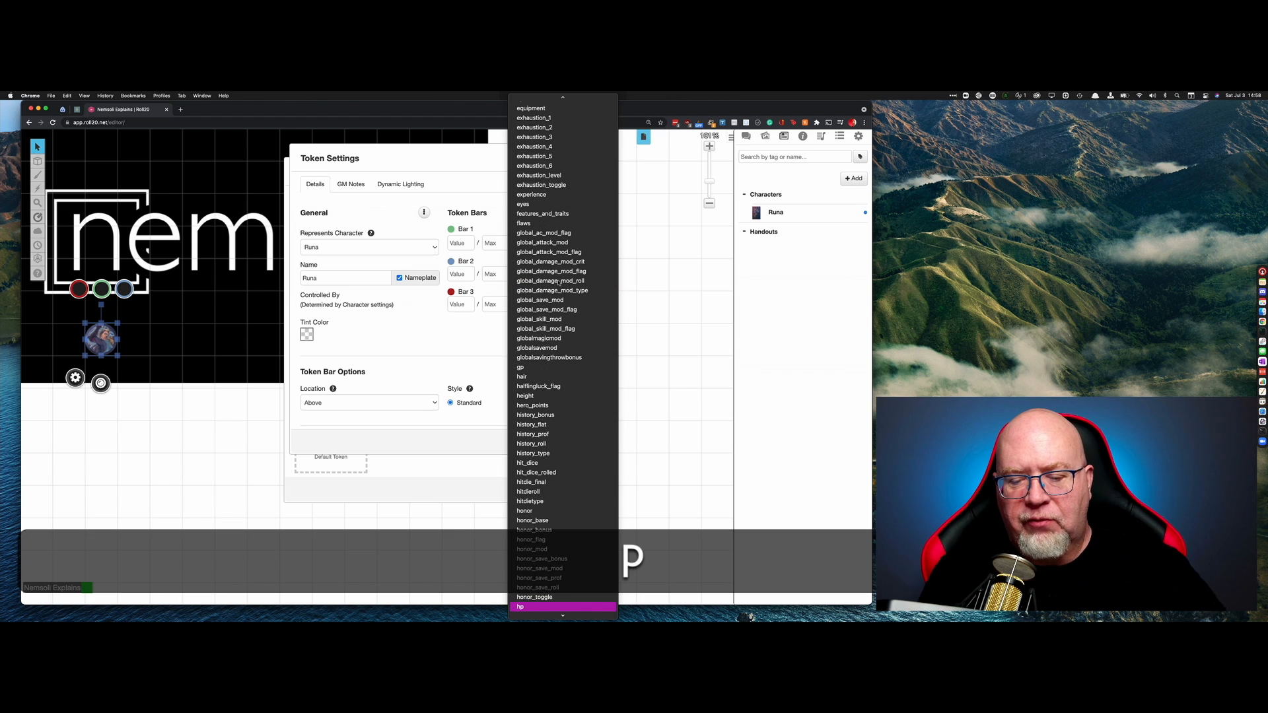
click(534, 607)
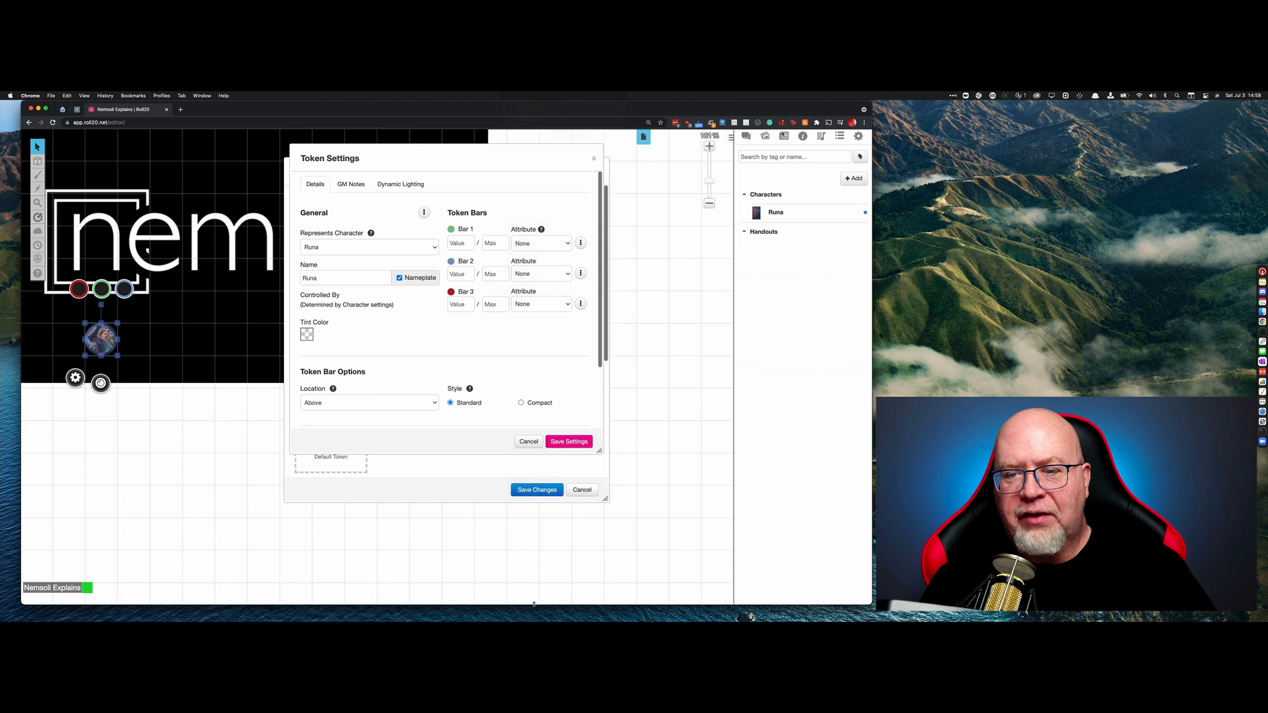
- Link Bar 2 to the ac attribute and Bar 3 to the passive_wisdom attribute
click(568, 277)
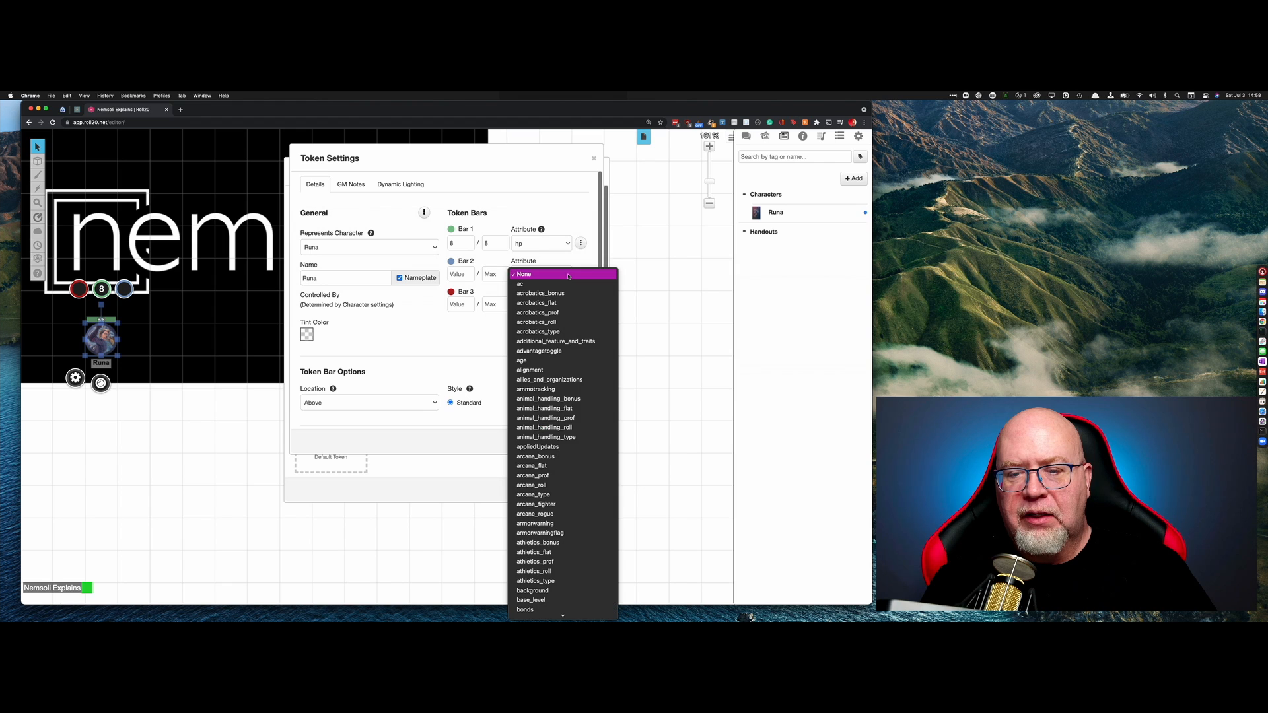
text(a)
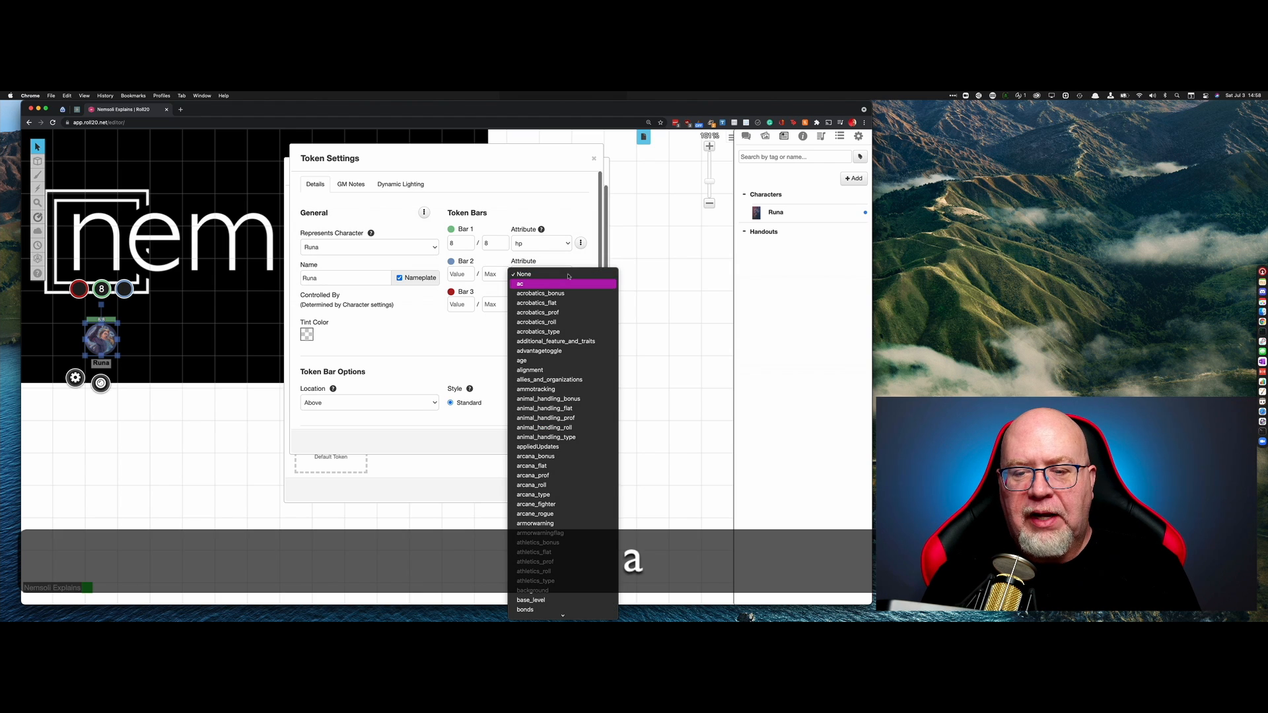
text(c)
key(Return)
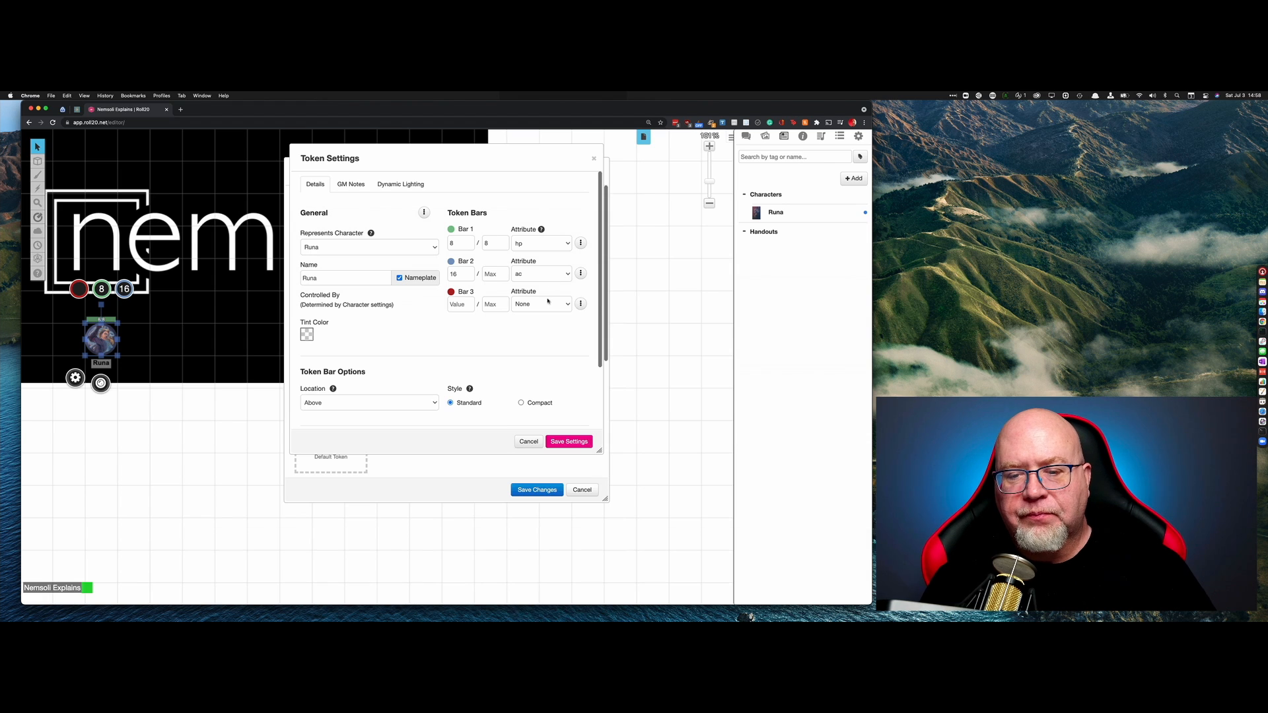
click(555, 307)
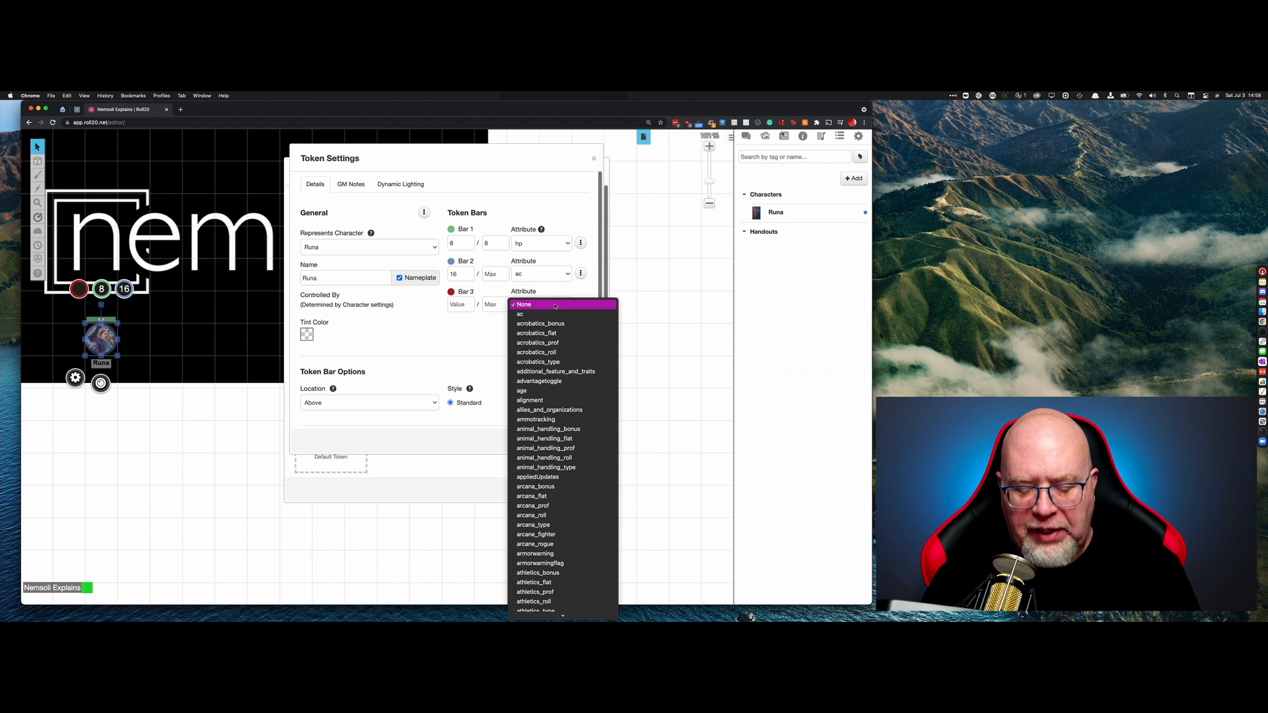
text(p)
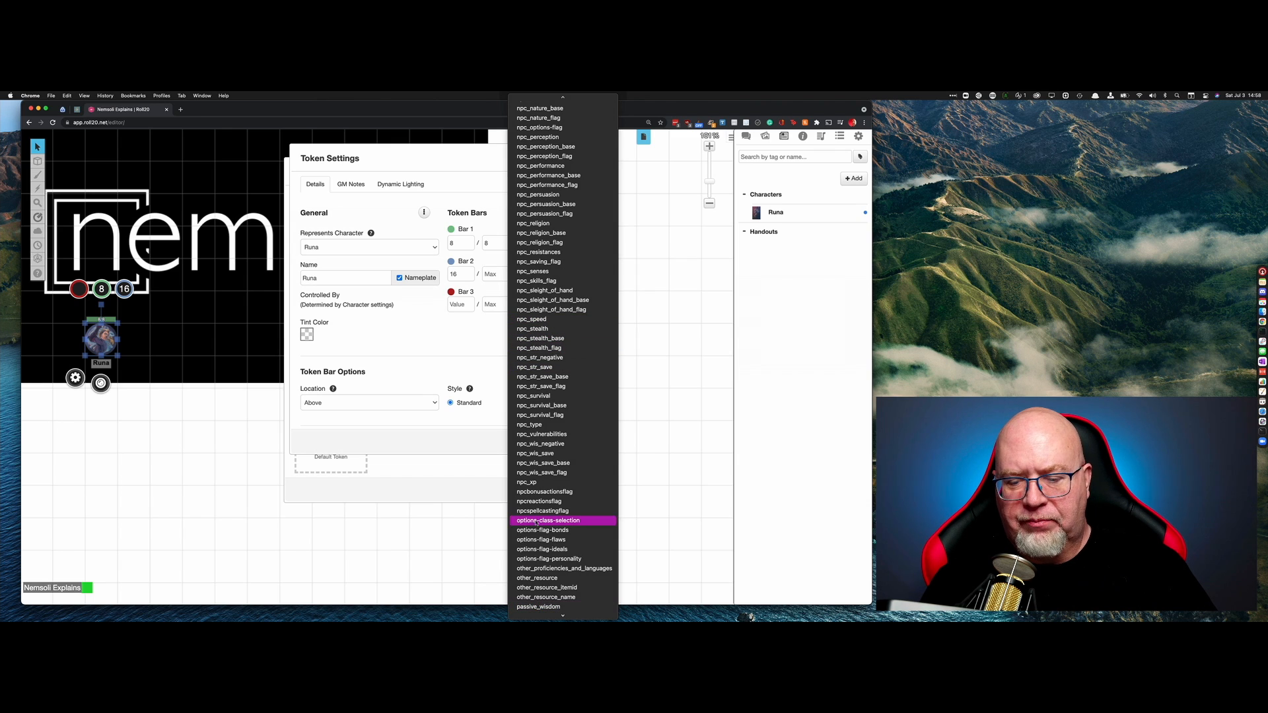
click(544, 609)
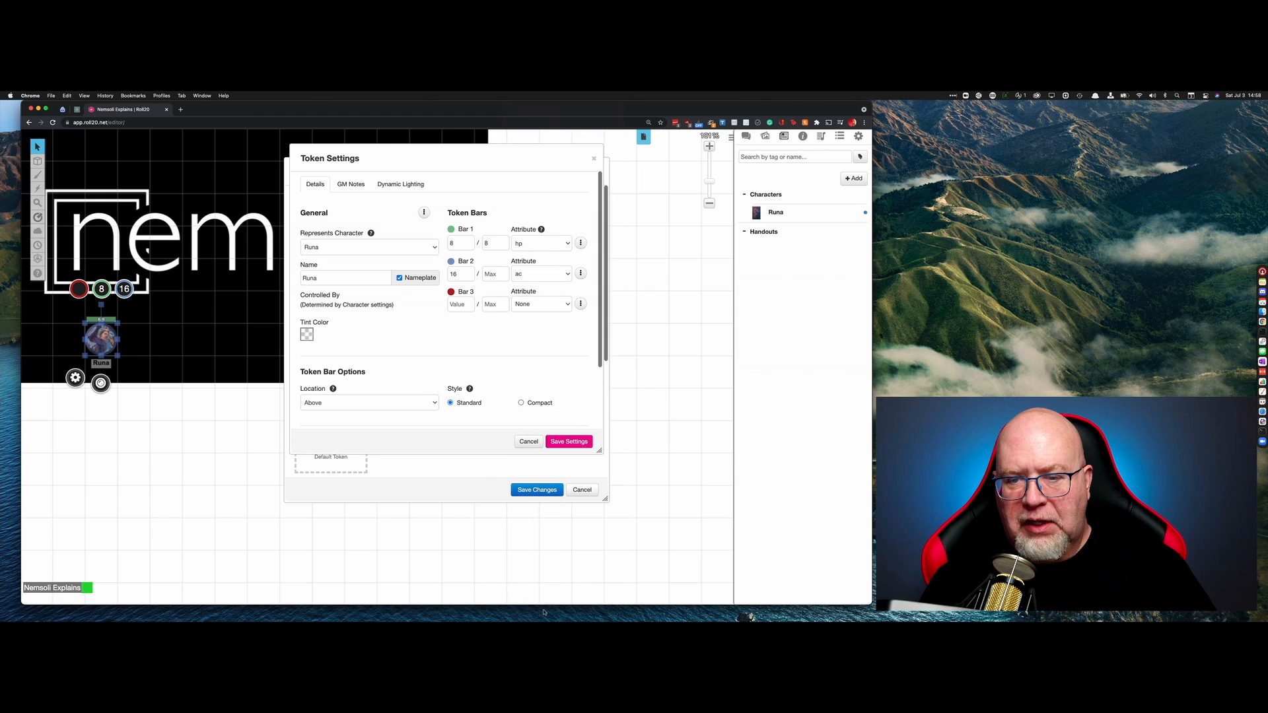
- Examine the token's remaining options: bar permissions, bar location choices, aura settings and GM notes
click(581, 274)
click(482, 313)
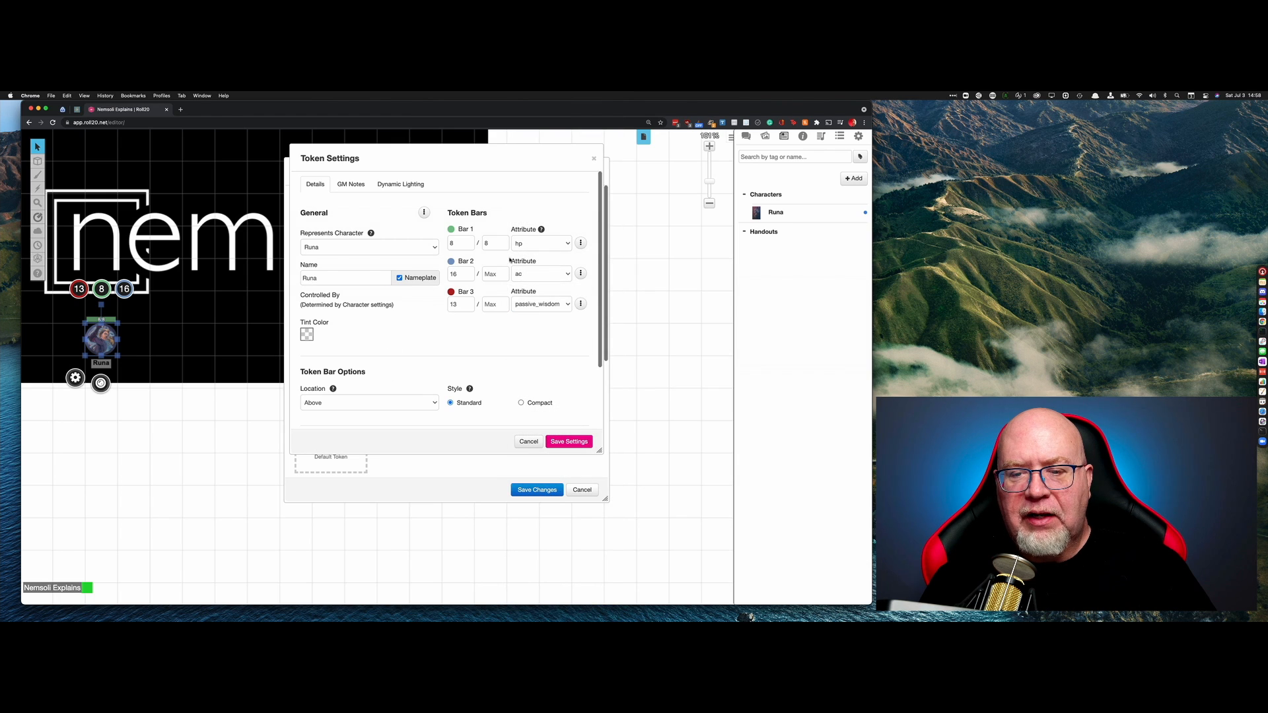
click(581, 242)
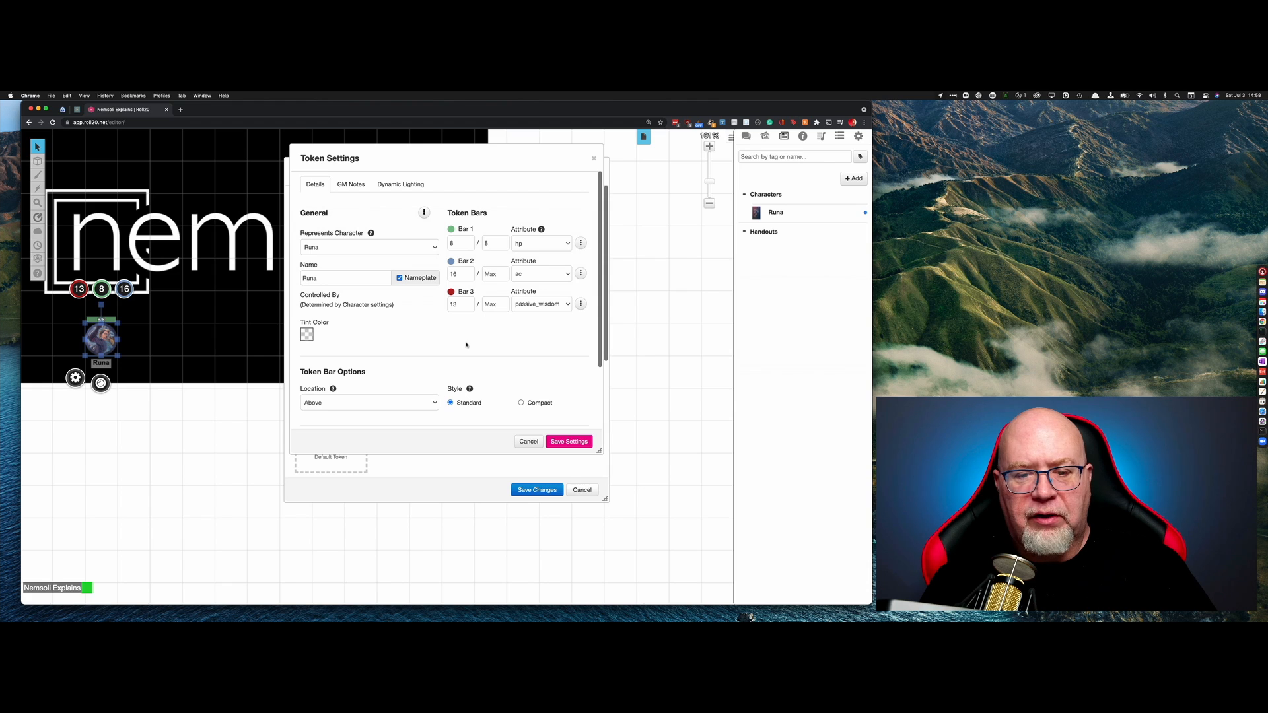
scroll(455, 347, down, 3)
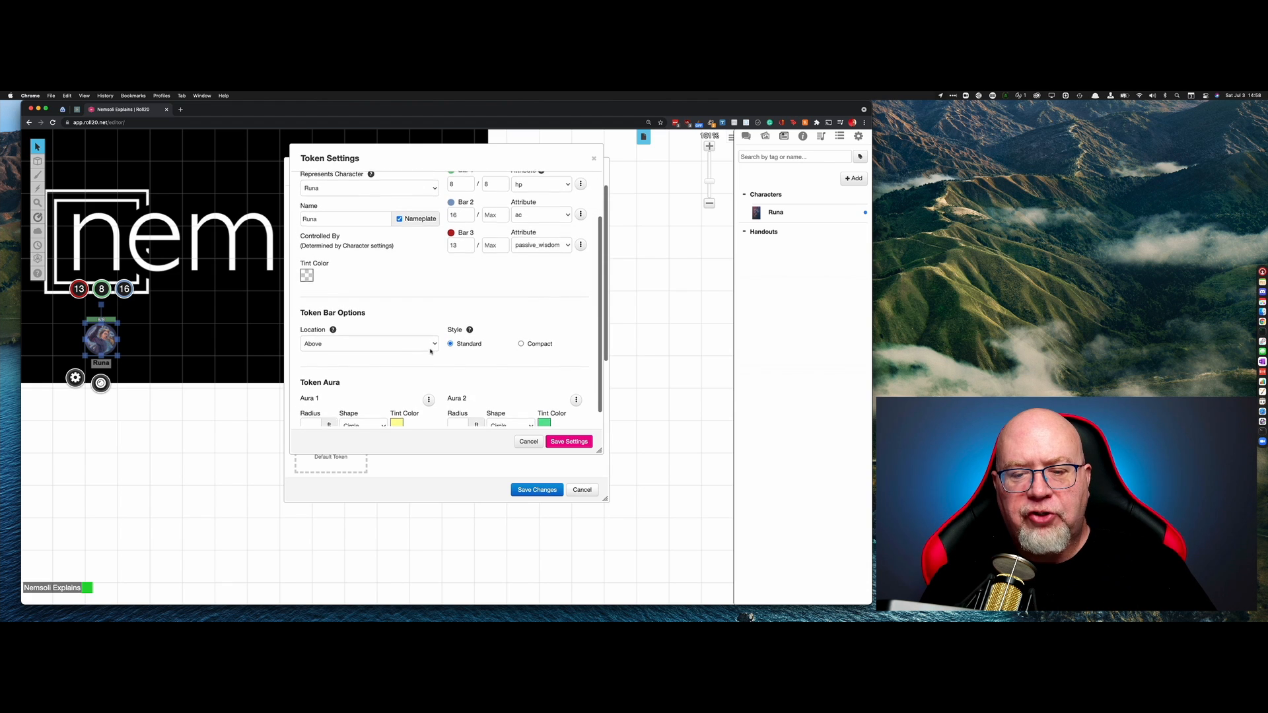
click(432, 344)
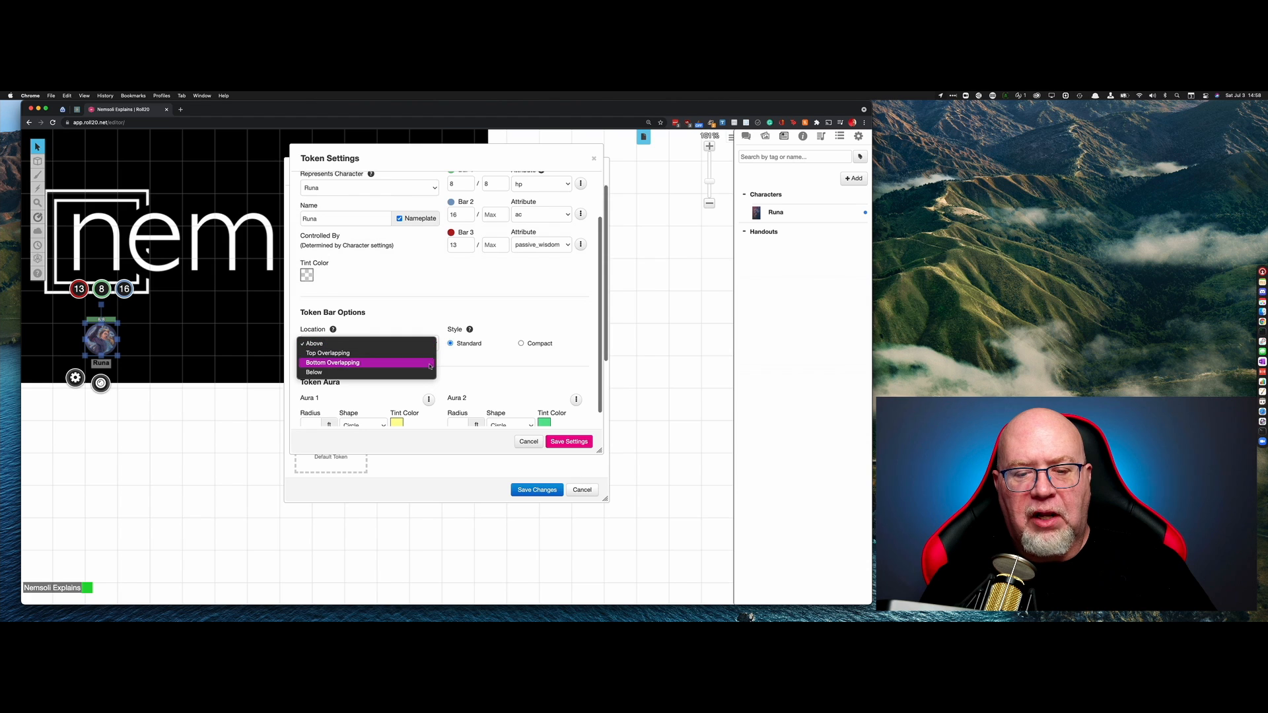
click(470, 316)
scroll(469, 316, down, 1)
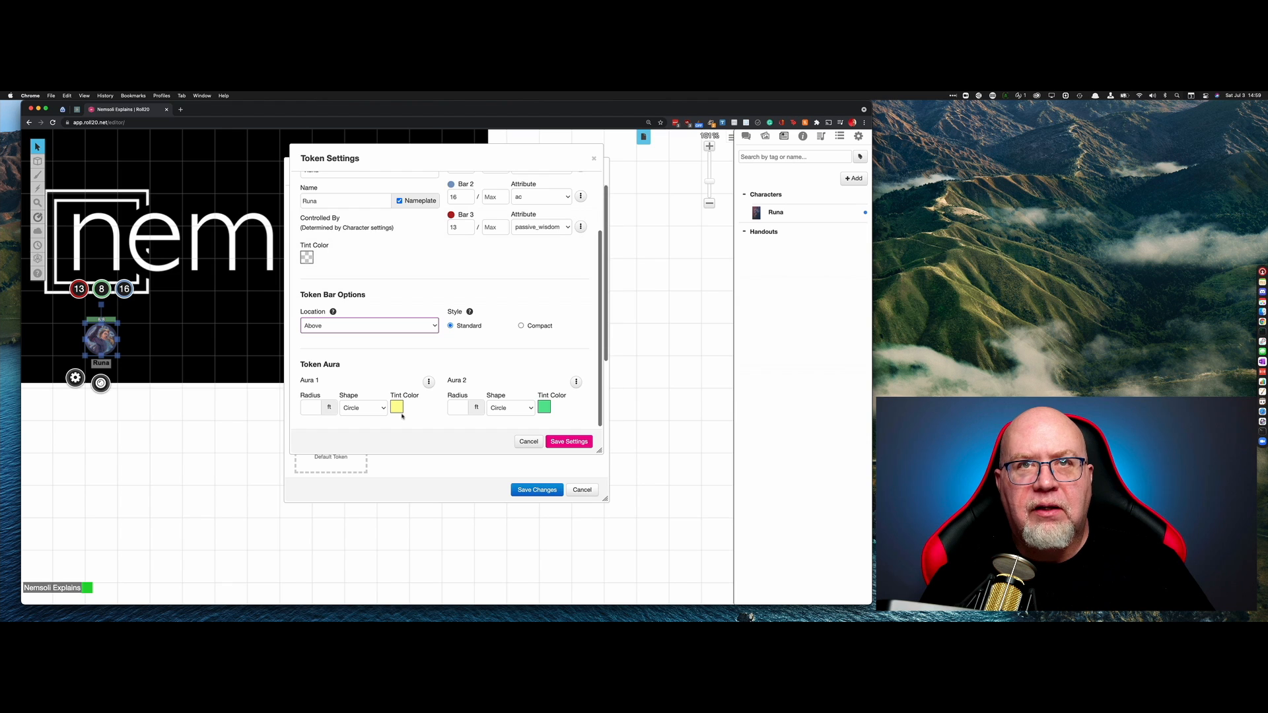
scroll(421, 380, up, 3)
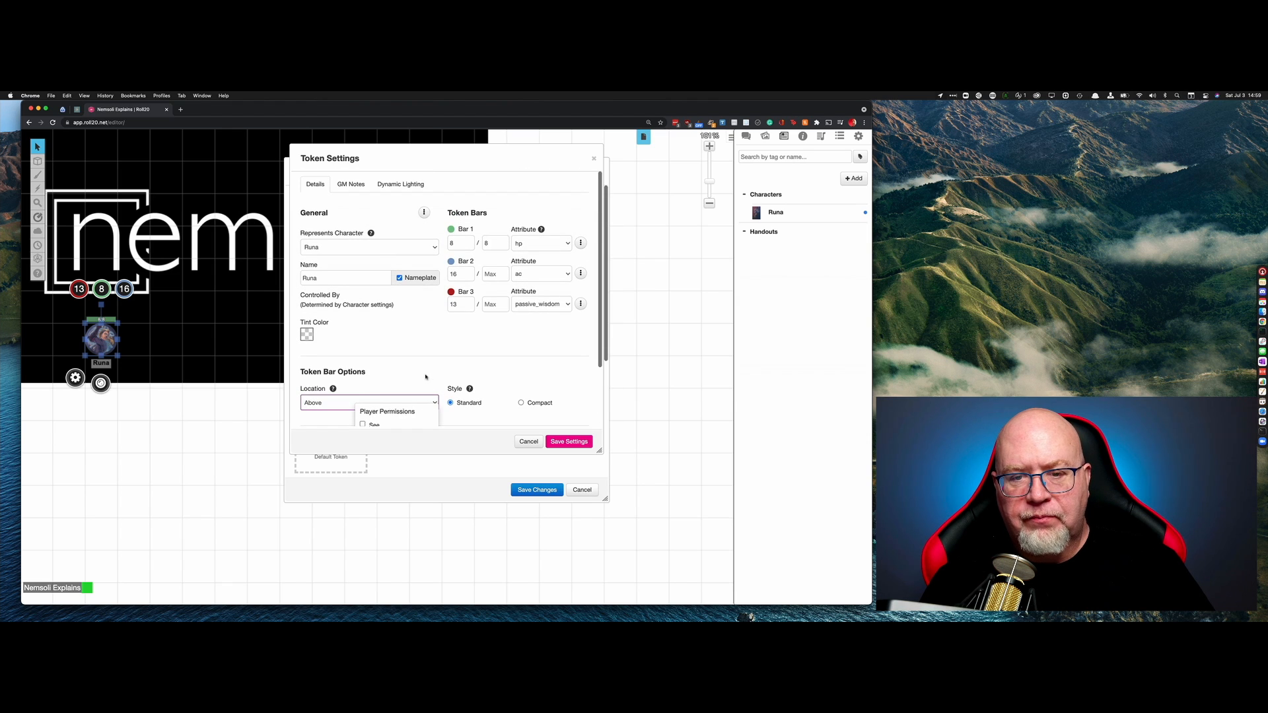
click(348, 186)
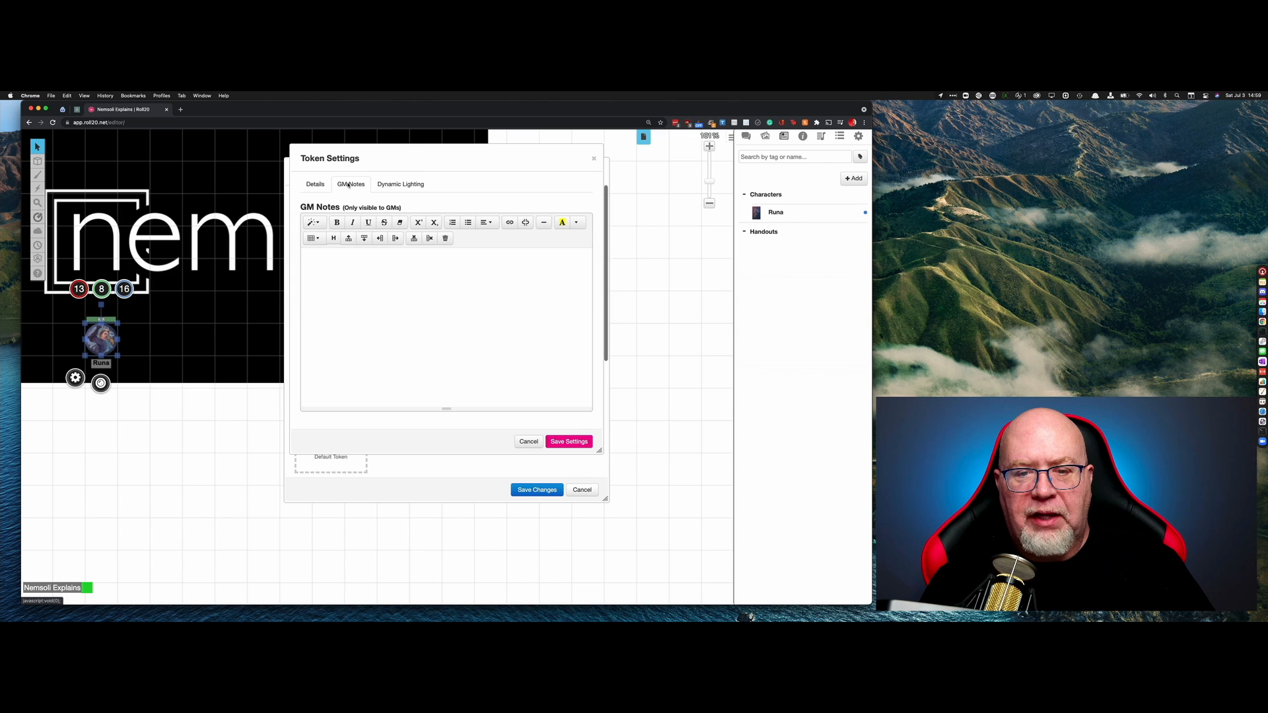
- Turn on Vision and Night Vision in the token's dynamic lighting settings
click(401, 187)
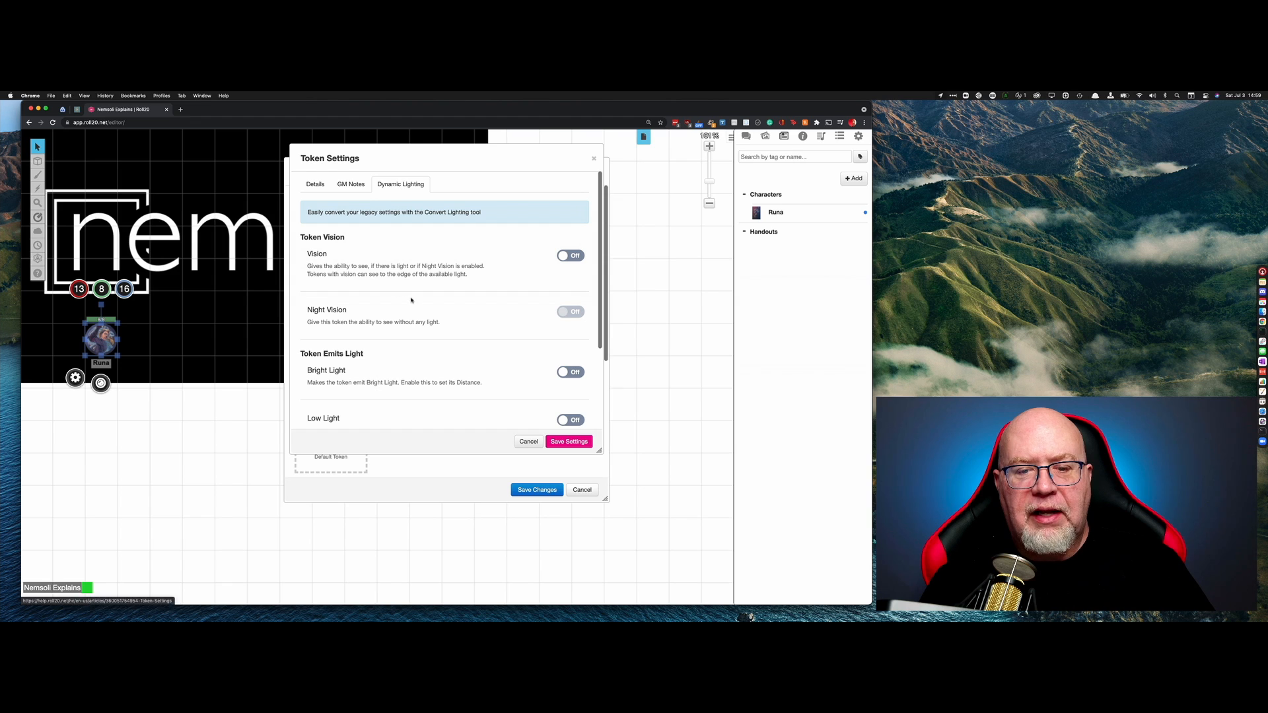
click(575, 258)
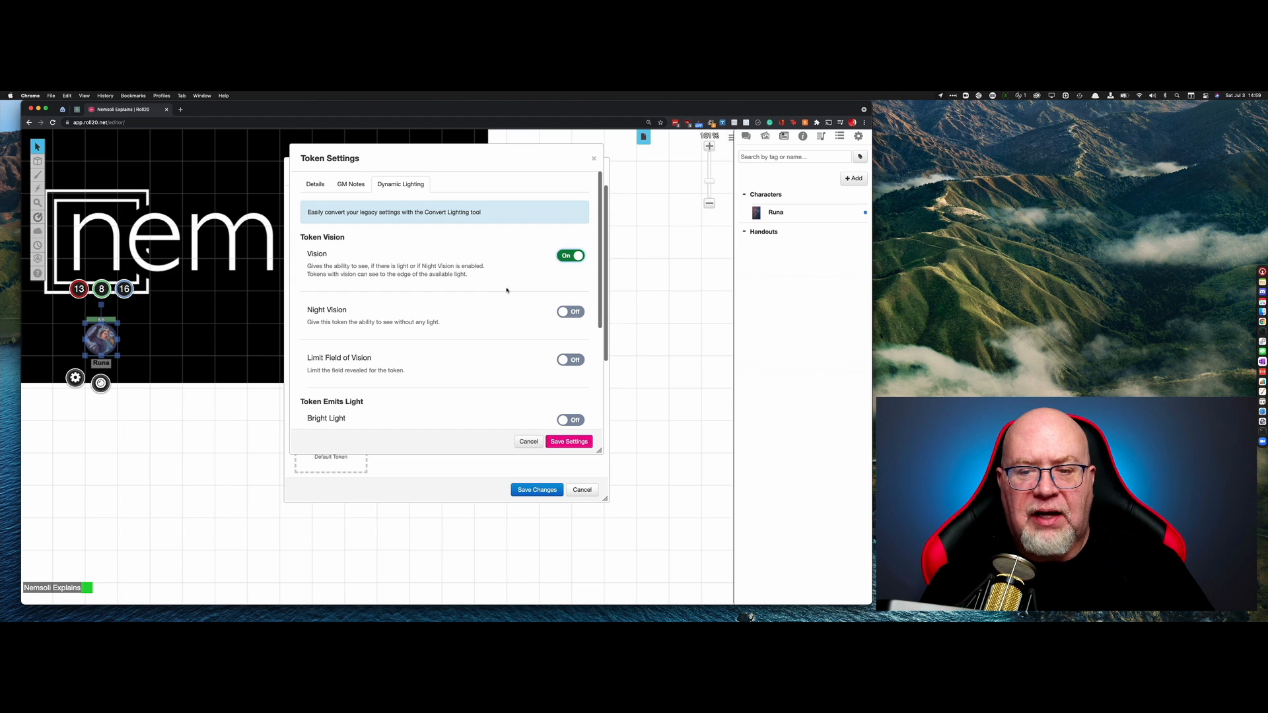
click(570, 313)
scroll(463, 319, down, 2)
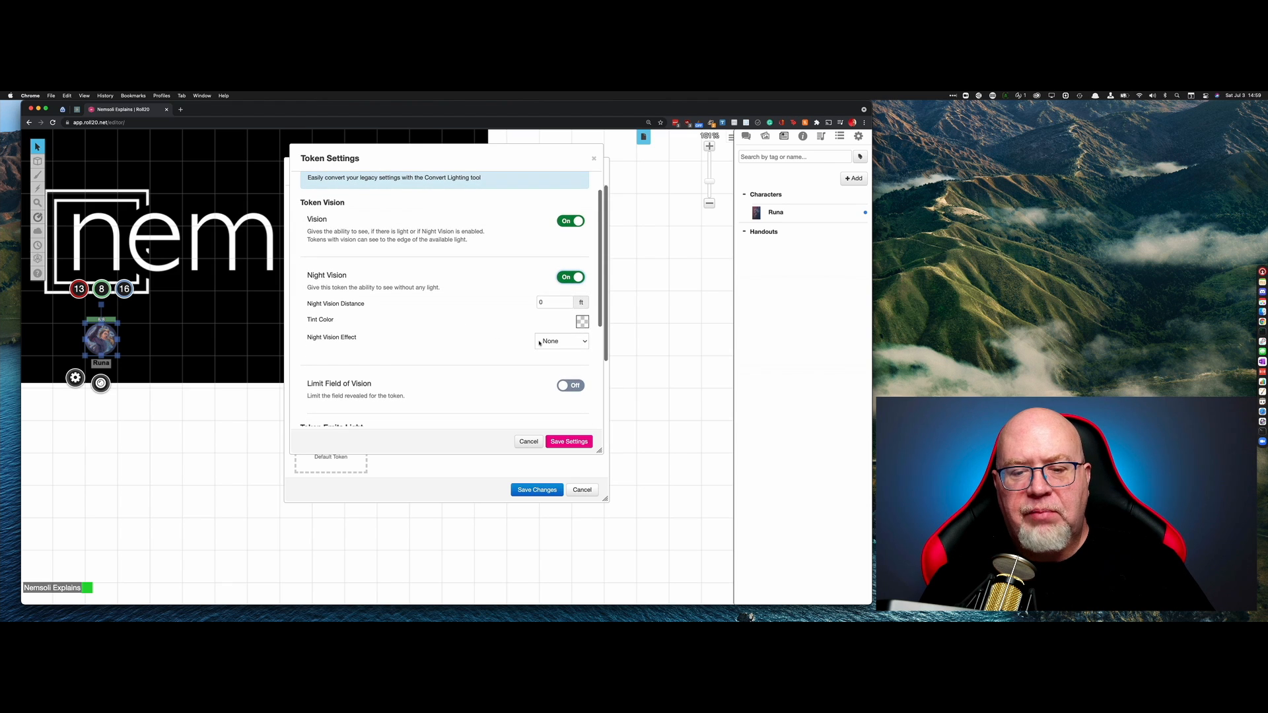
- Set the Night Vision effect to Dimming and its distance to 60 ft, and save the token settings
click(574, 343)
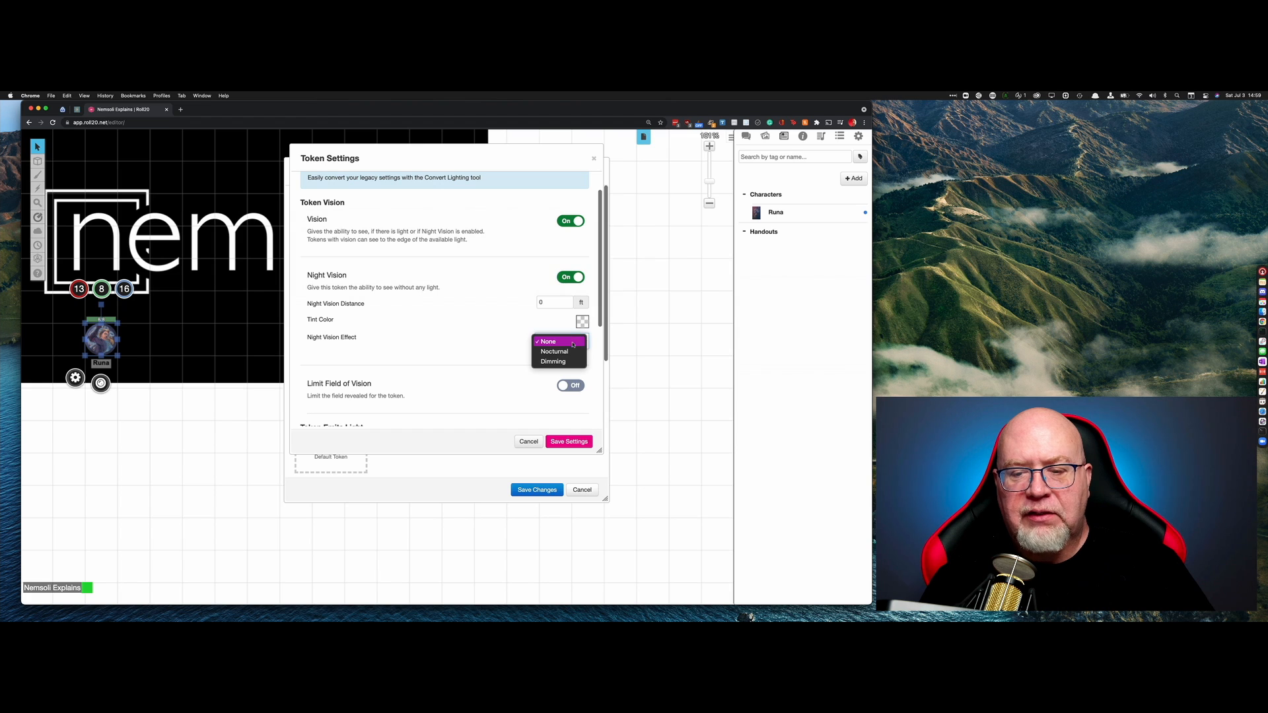
click(566, 362)
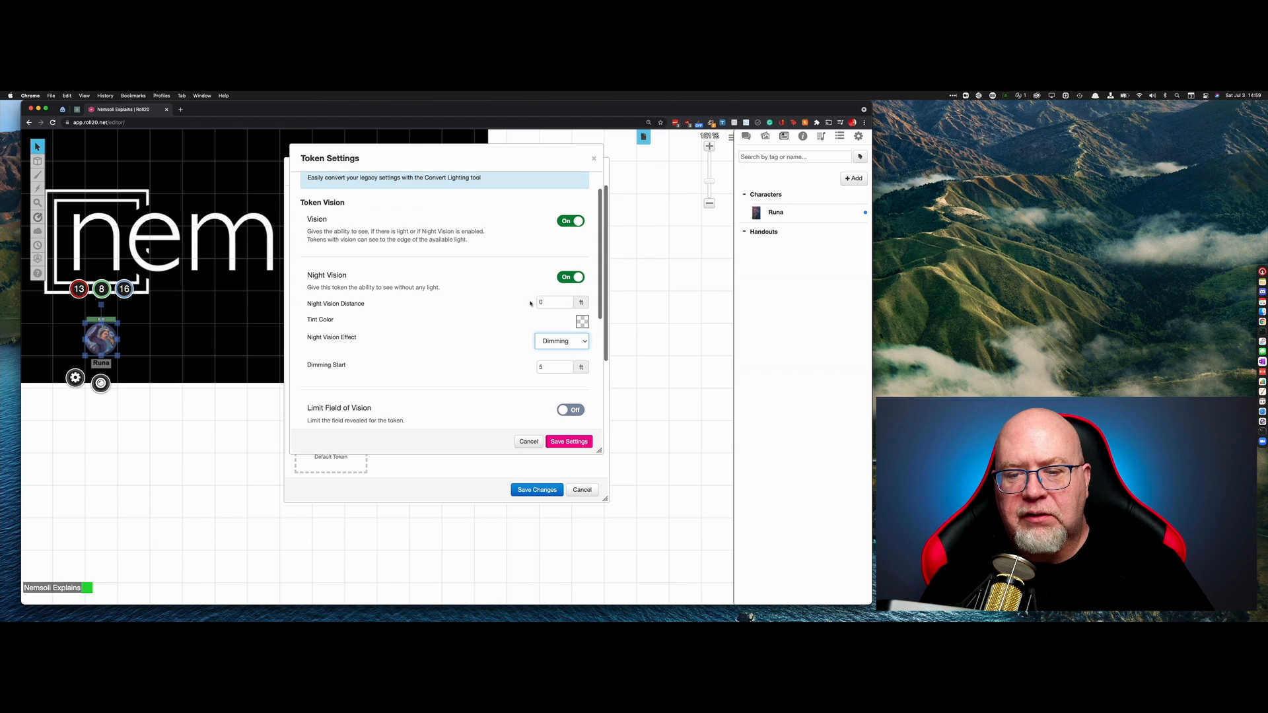
click(551, 302)
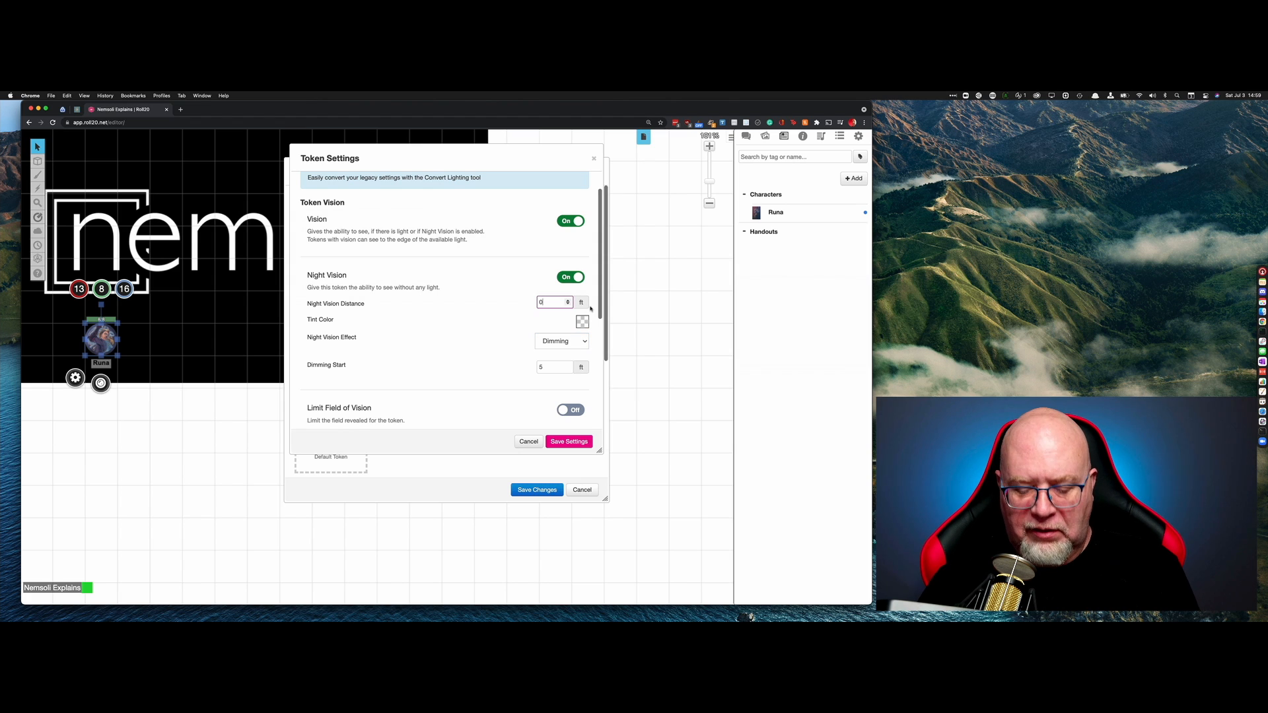
key(Left)
text(6)
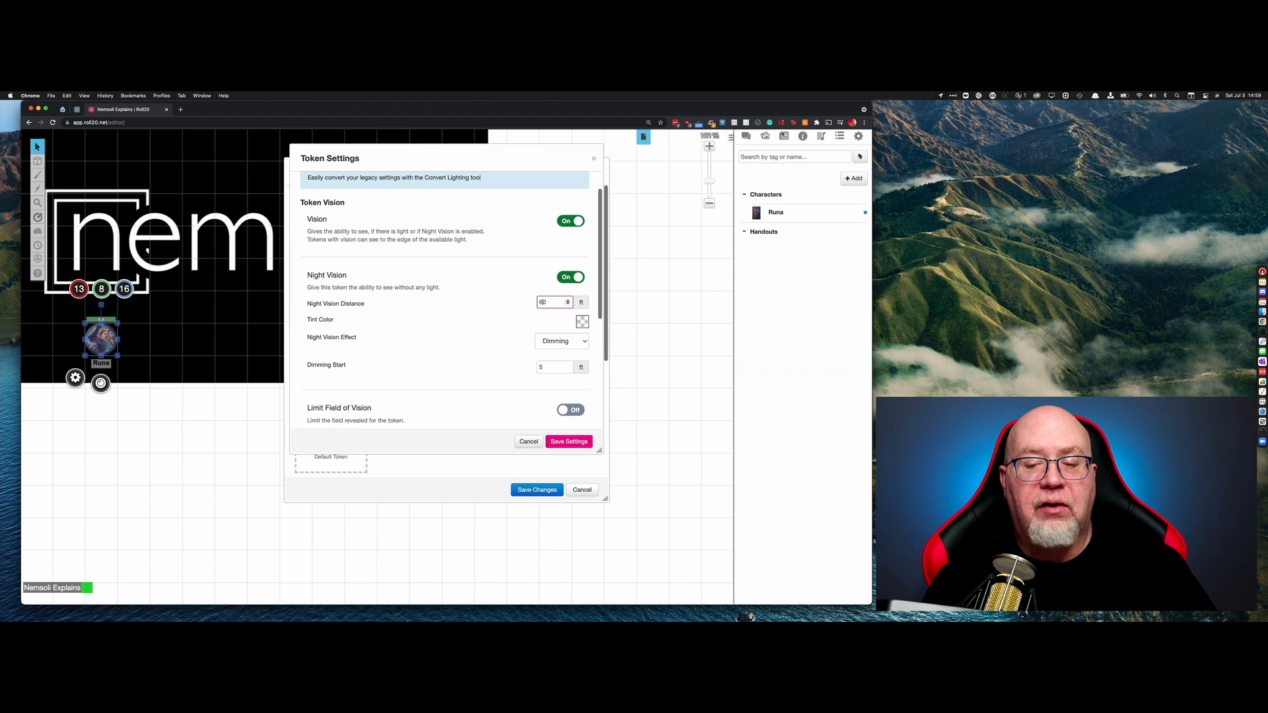
scroll(514, 325, down, 3)
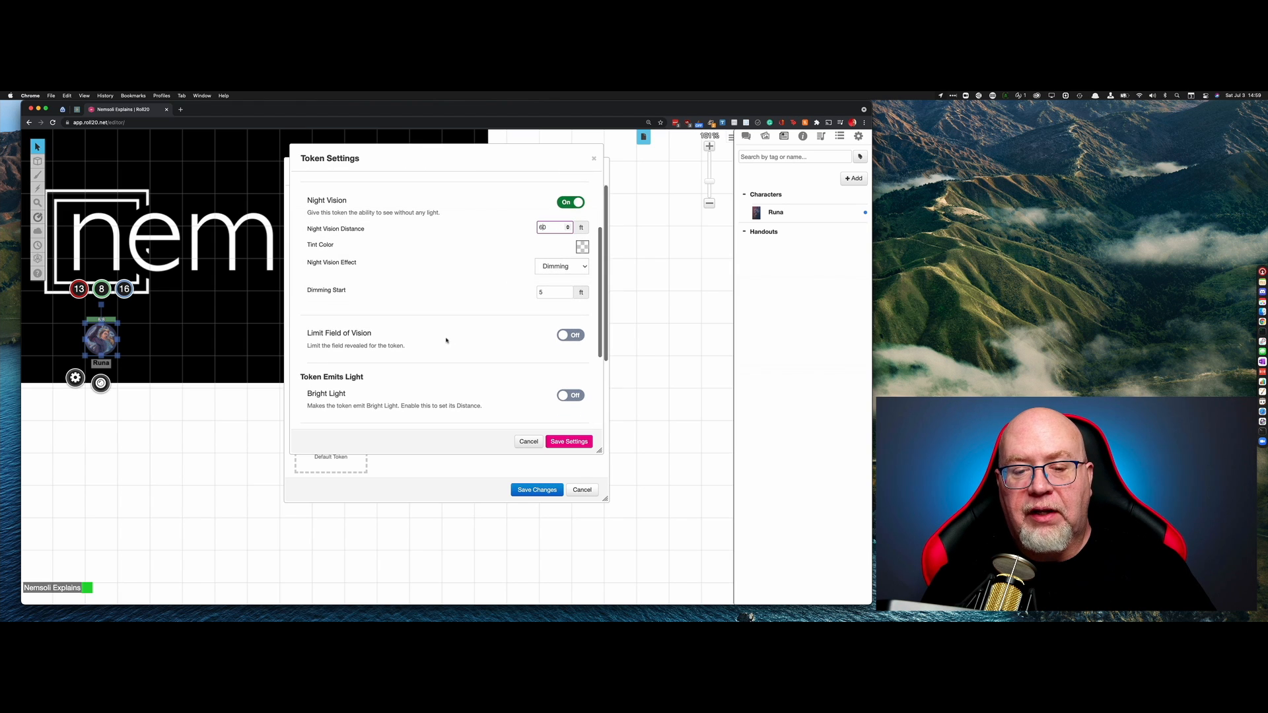
scroll(447, 340, down, 3)
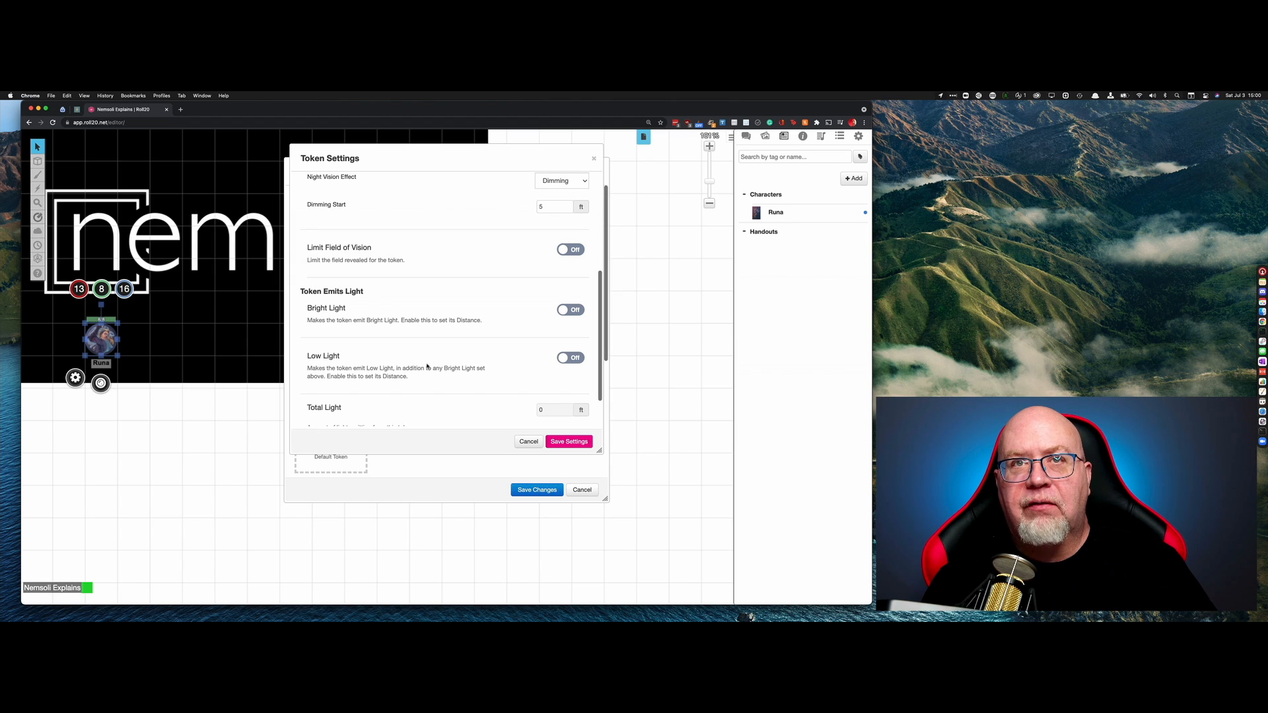
scroll(427, 367, down, 2)
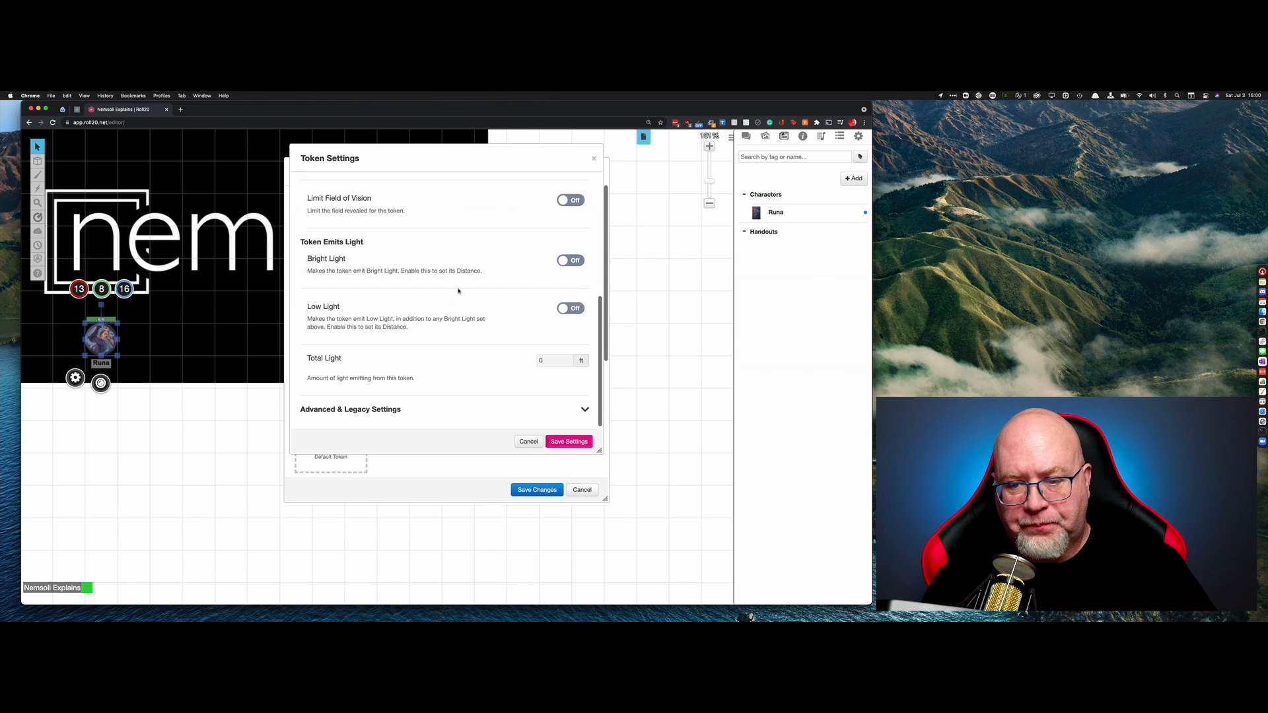
scroll(458, 291, up, 5)
click(569, 441)
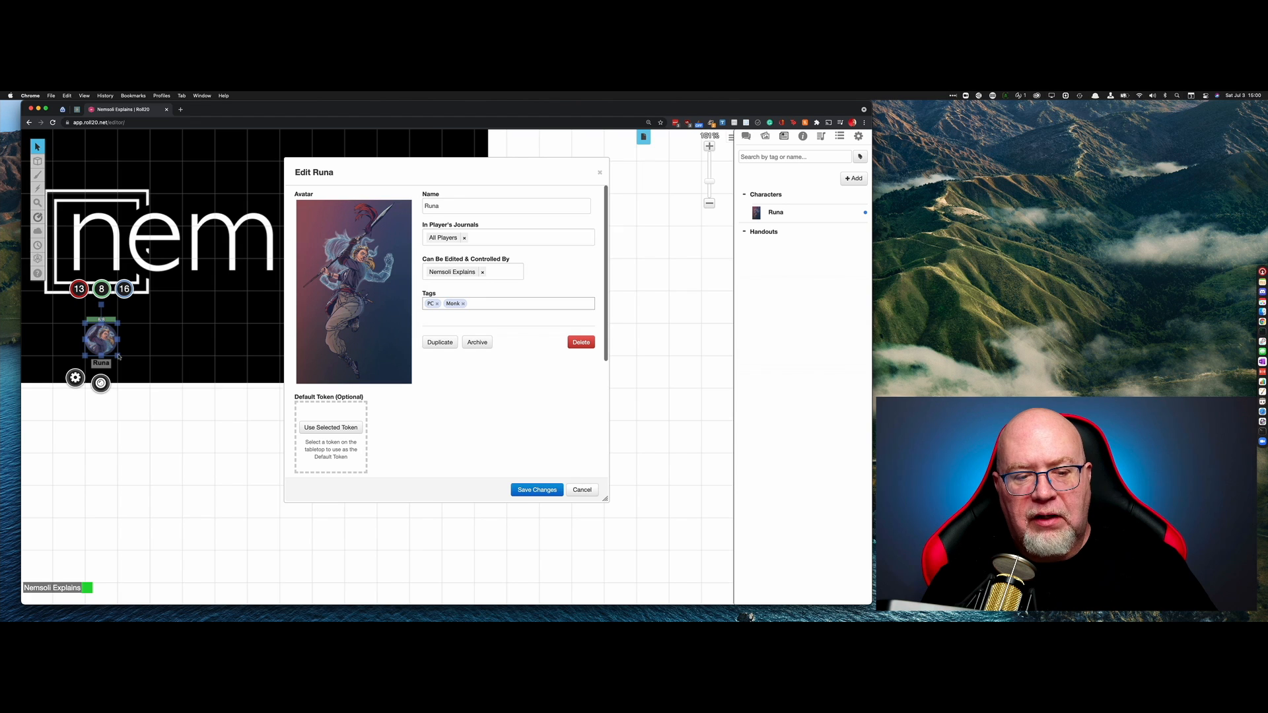
- Assign the selected token as Runa's default token, save the character and close its sheet
click(338, 429)
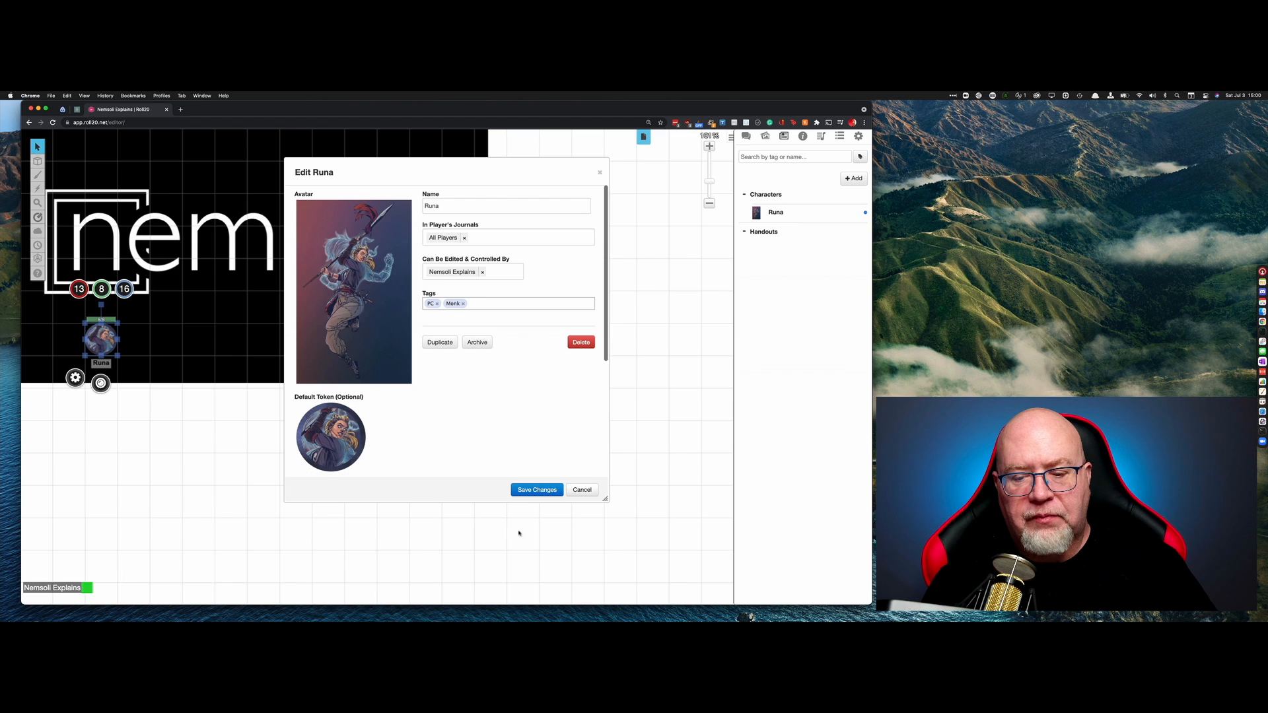
click(530, 490)
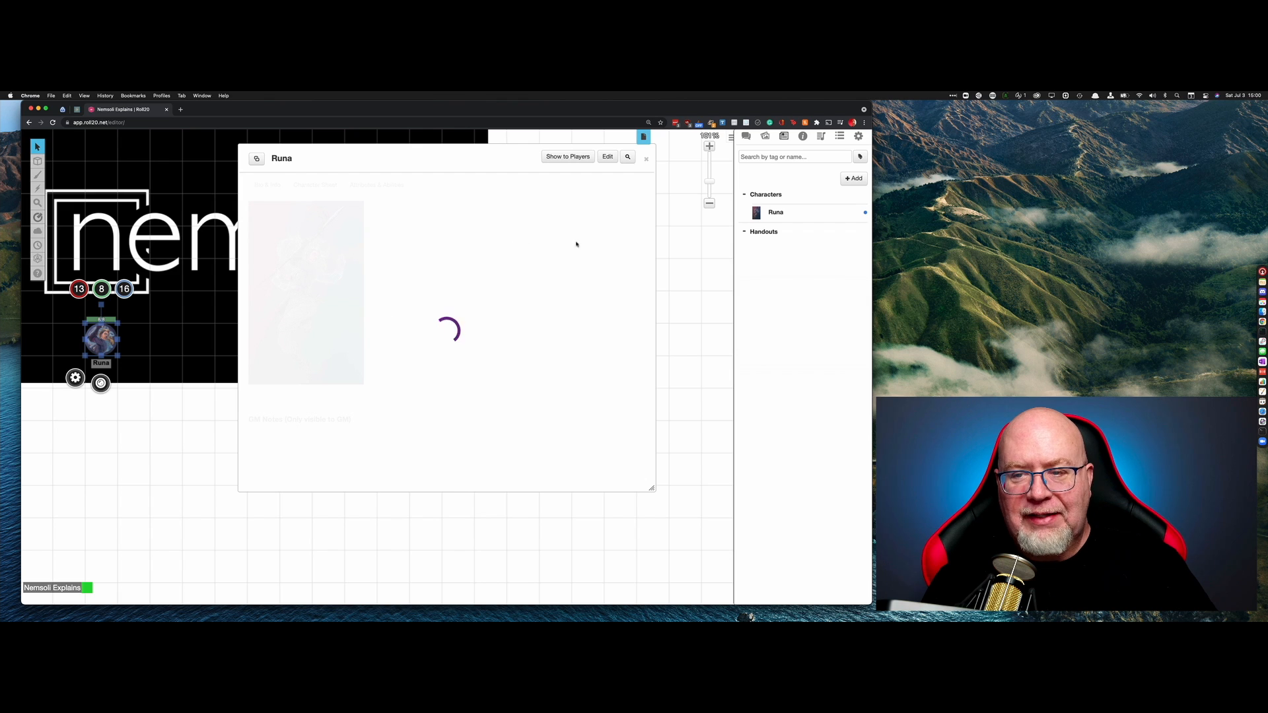
click(646, 159)
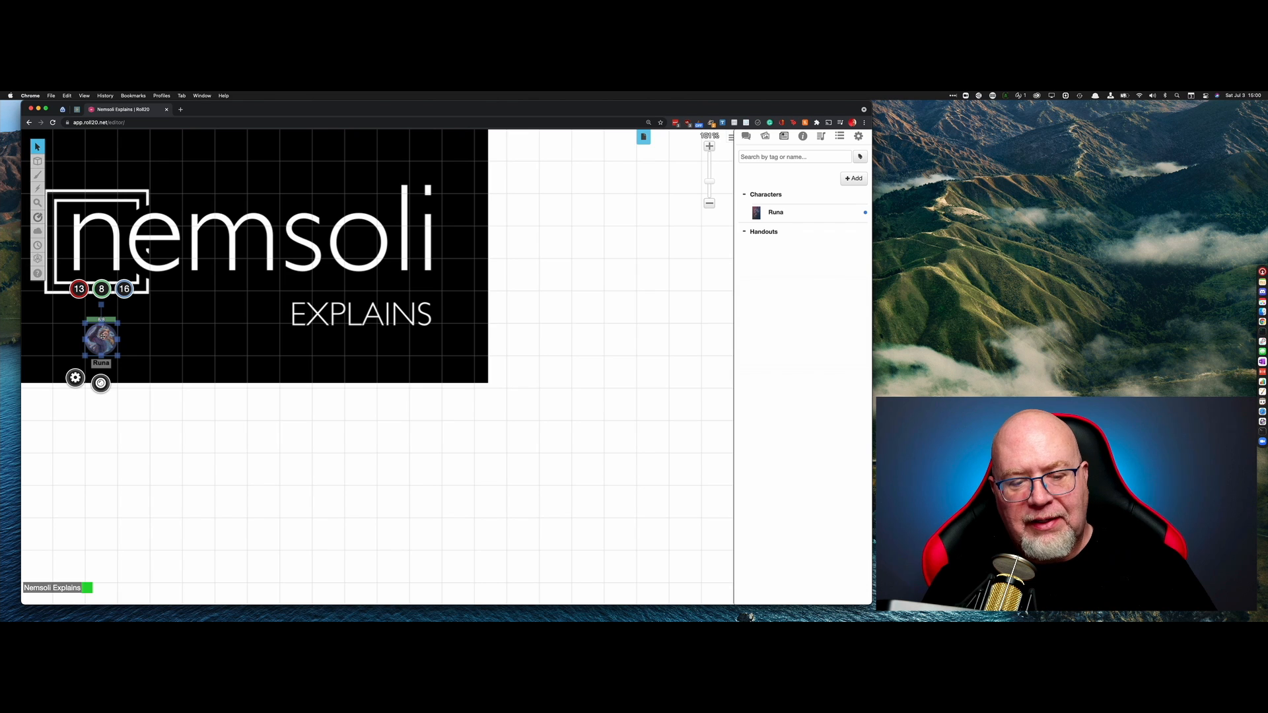
- Delete Runa's token from the map and place a fresh one from the journal in the same spot
key(BackSpace)
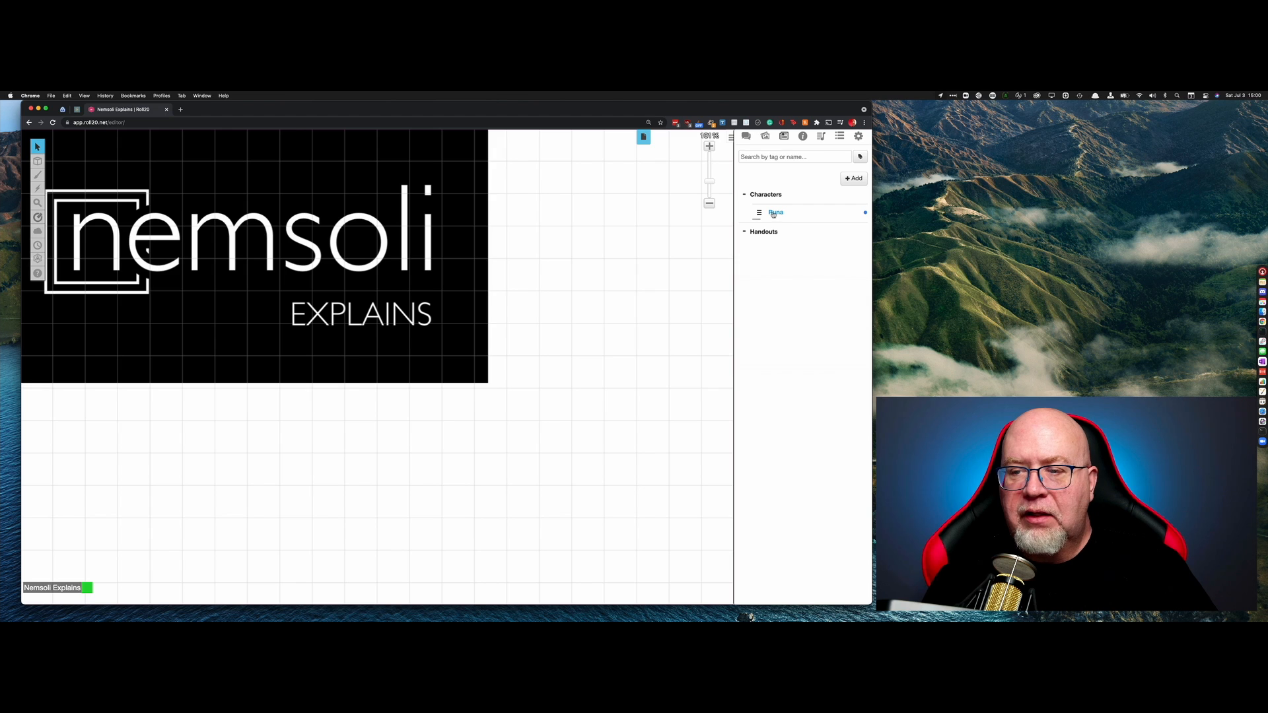
mouse_move(774, 213)
mouse_down()
mouse_move(84, 344)
mouse_move(100, 343)
mouse_up()
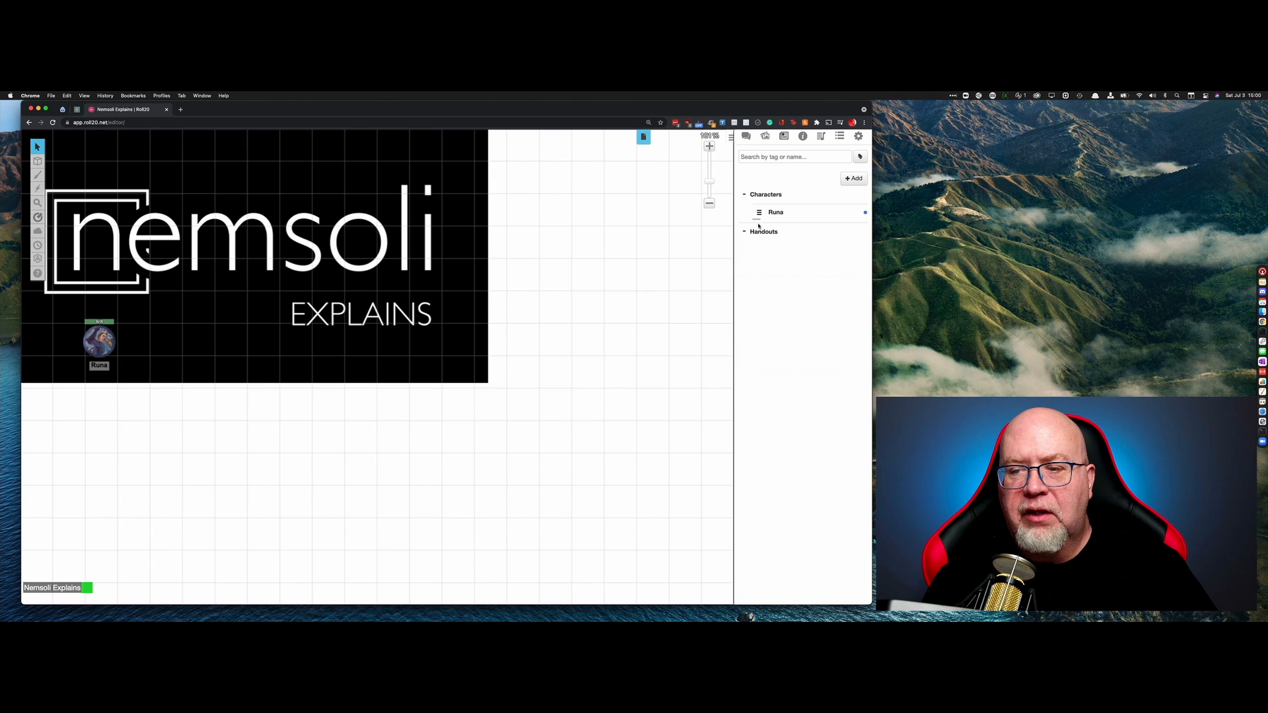
- Move Runa's journal entry from Characters into the Handouts folder
mouse_move(759, 218)
mouse_down()
mouse_move(764, 243)
mouse_move(759, 234)
mouse_up()
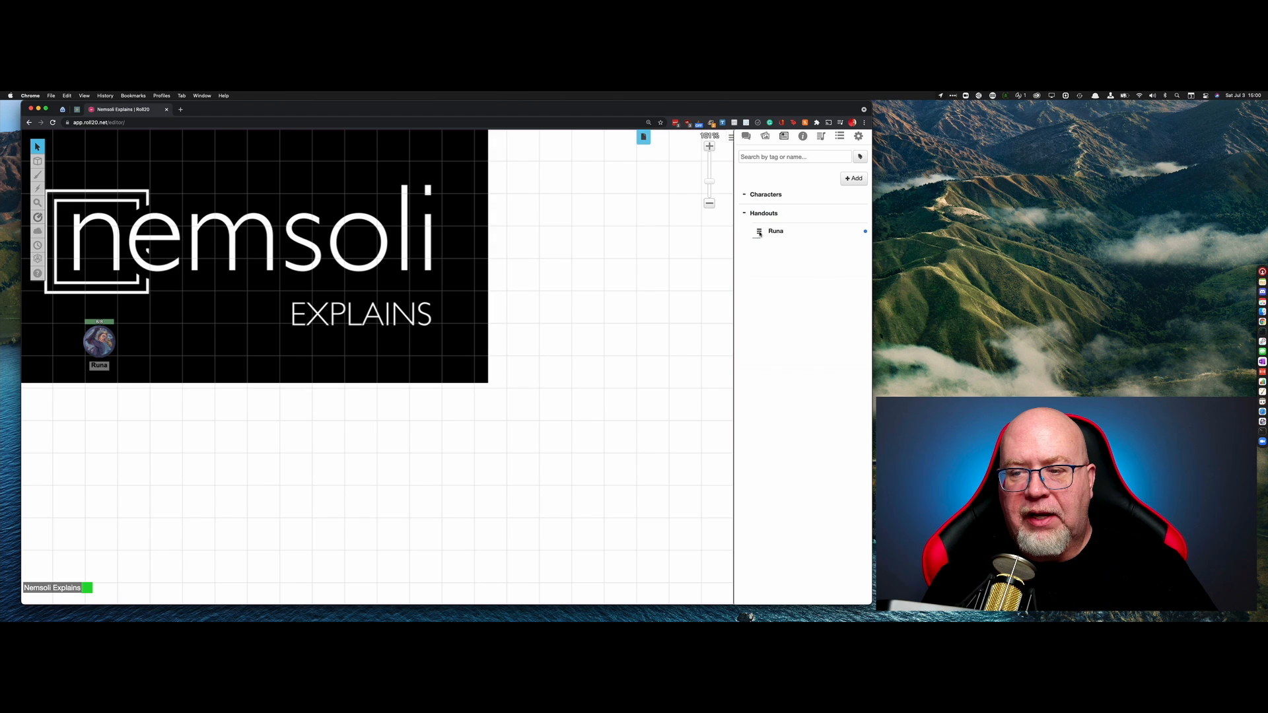